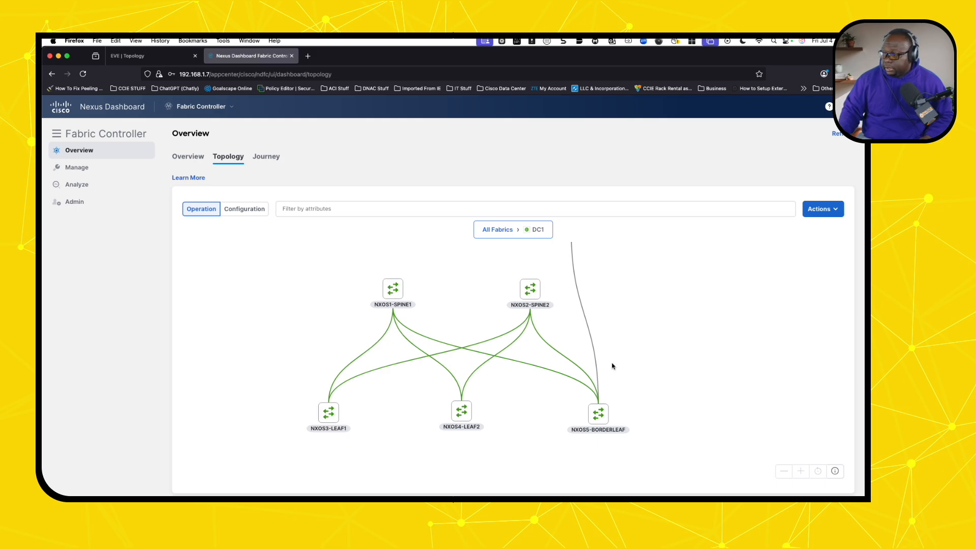
# - Open the DC1 fabric from Fabric Health and list its five switches, all In-Sync and Healthy
pyautogui.scroll(3, 613, 365)
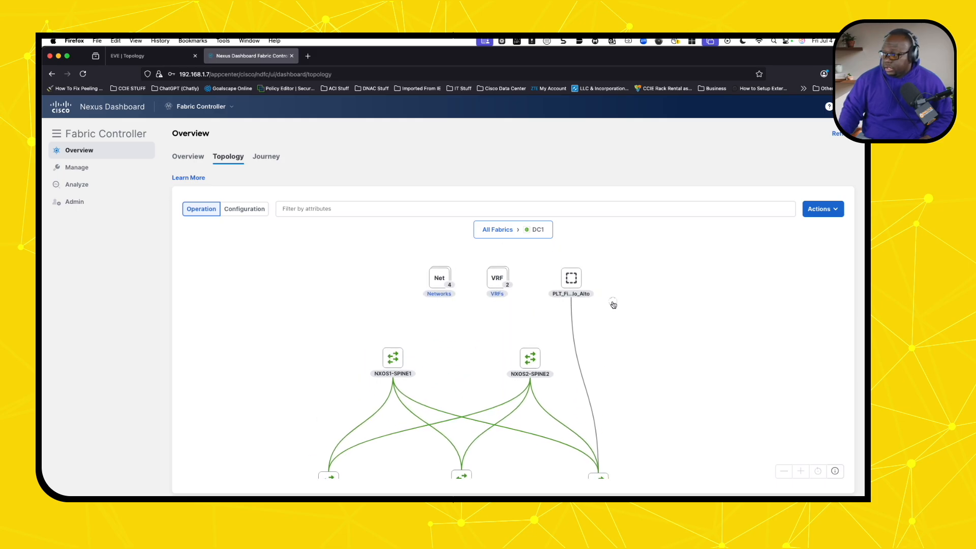
pyautogui.scroll(-1, 620, 338)
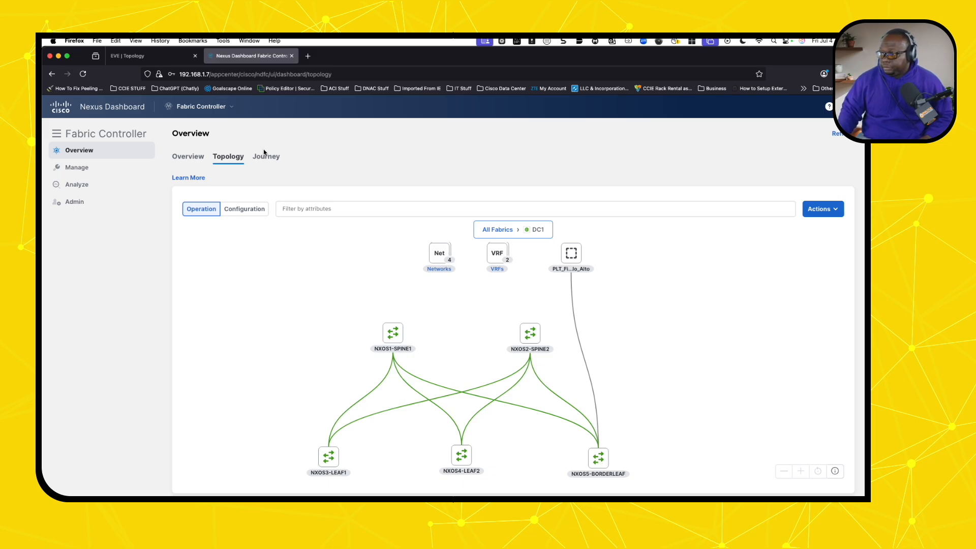
pyautogui.click(199, 161)
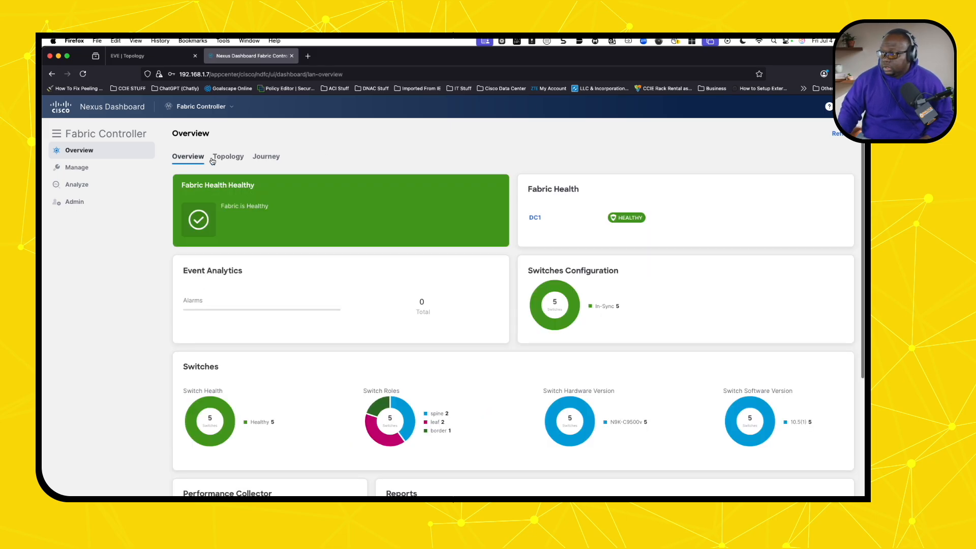
pyautogui.click(534, 218)
pyautogui.doubleClick(239, 239)
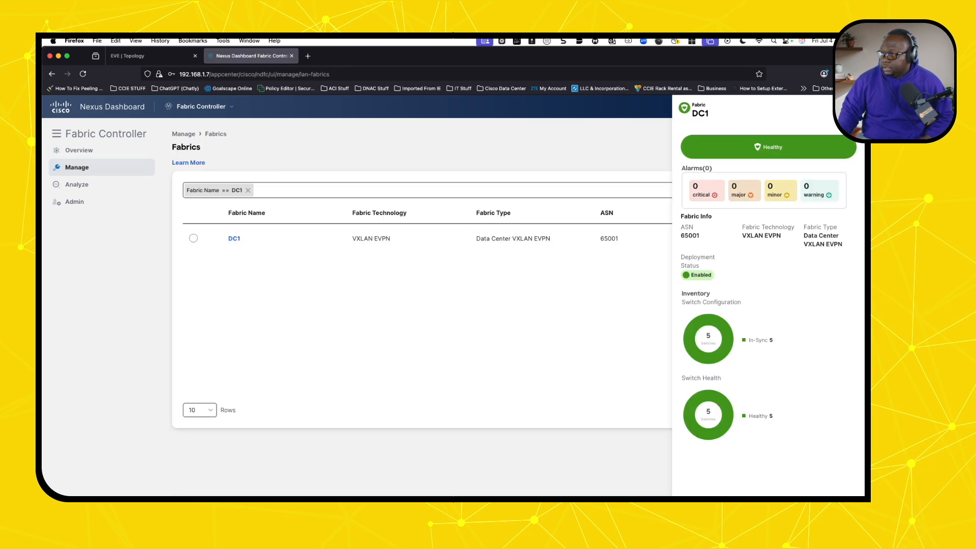
pyautogui.click(844, 108)
pyautogui.click(109, 138)
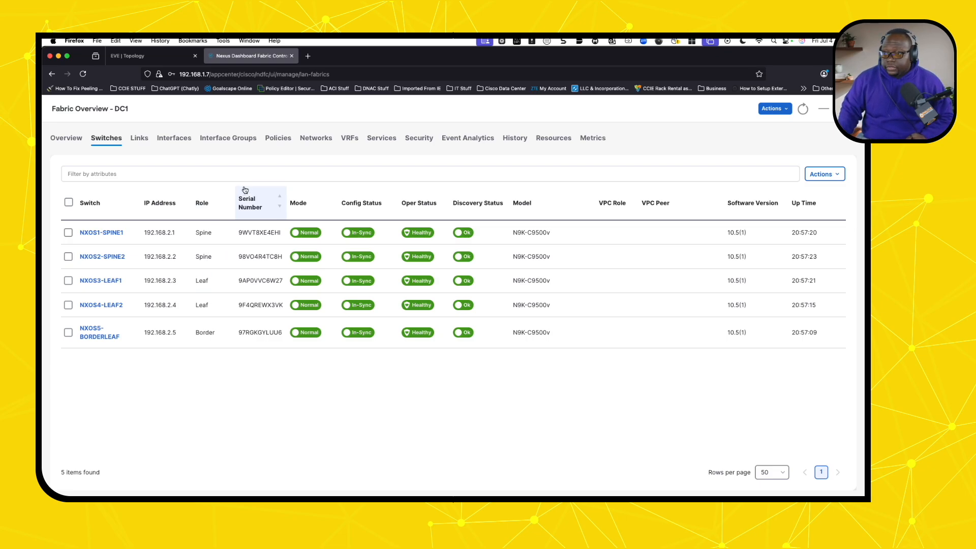
# - Show the DC1 Services page with its Sample Setup of service clusters, functions and insertions
pyautogui.click(385, 144)
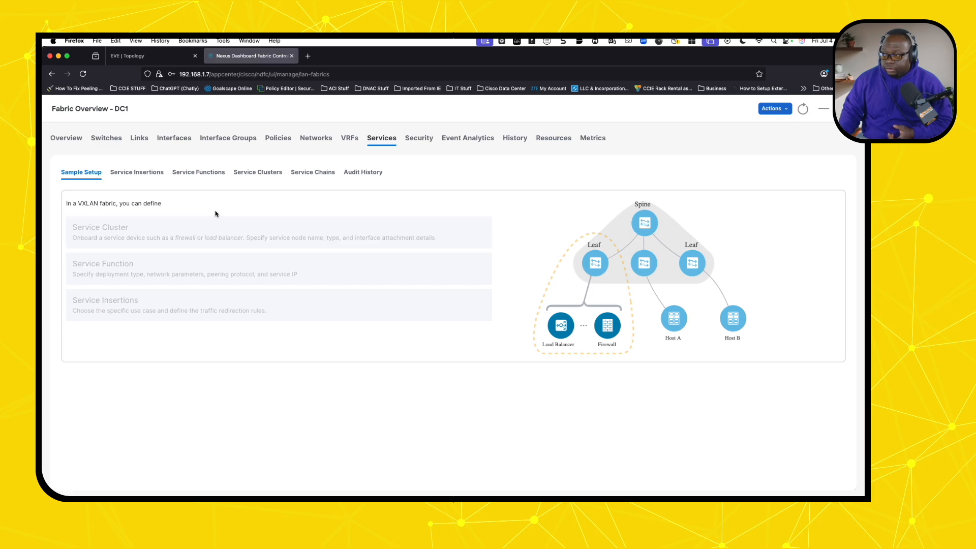
pyautogui.moveTo(172, 310)
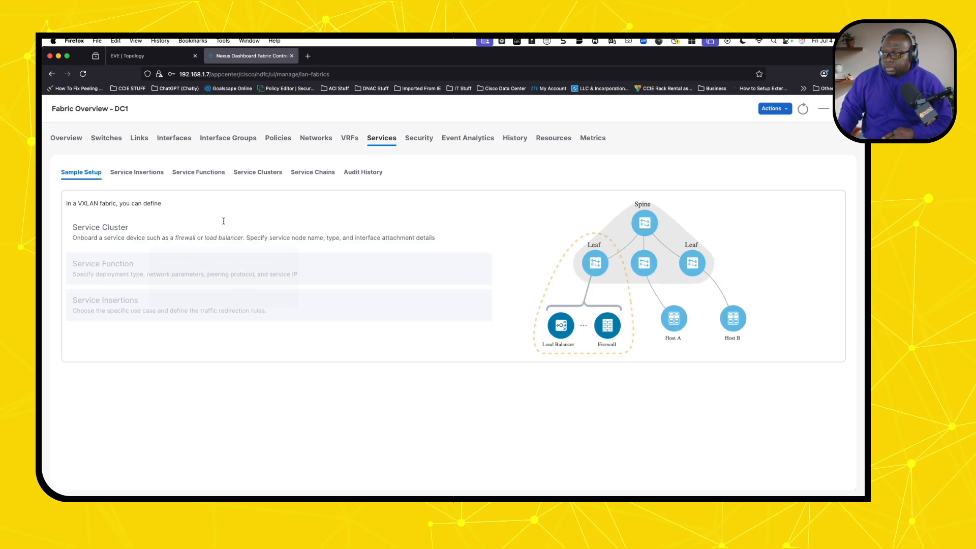
# - List DC1's service clusters, showing the standalone physical firewall cluster PLT_Firwalls
pyautogui.click(264, 176)
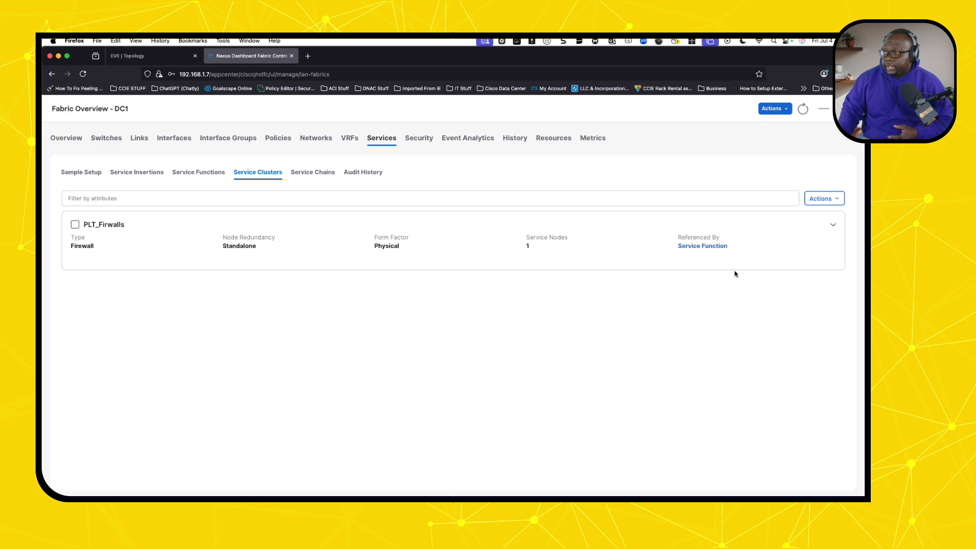
# - Inspect the Palo_Alto node on NXOS5-BORDERLEAF Ethernet1/3, then view the EVE lab topology
pyautogui.click(832, 226)
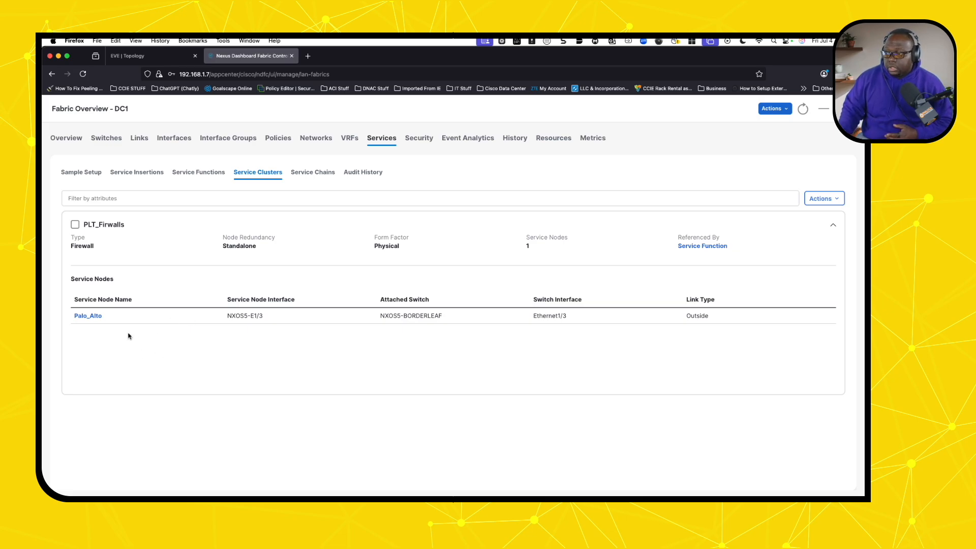
pyautogui.doubleClick(96, 318)
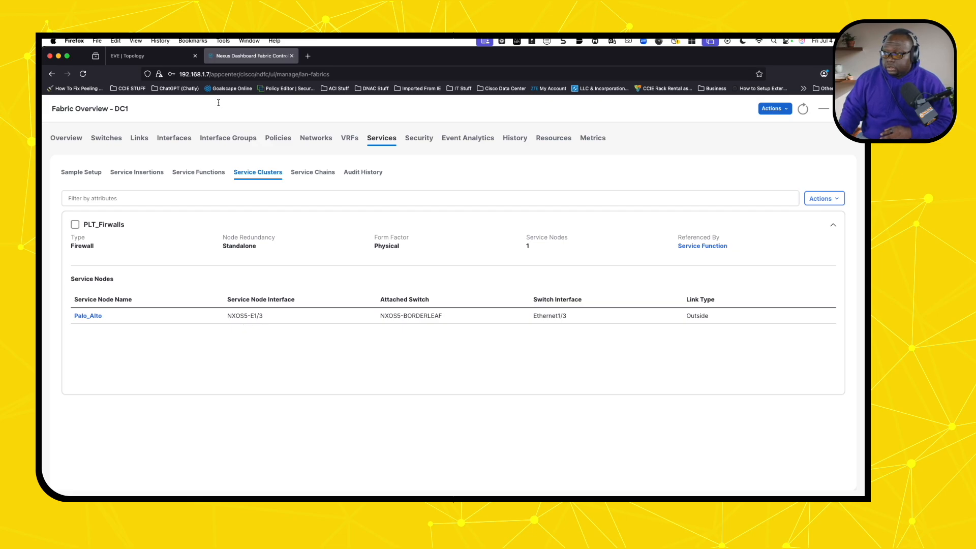
pyautogui.click(170, 57)
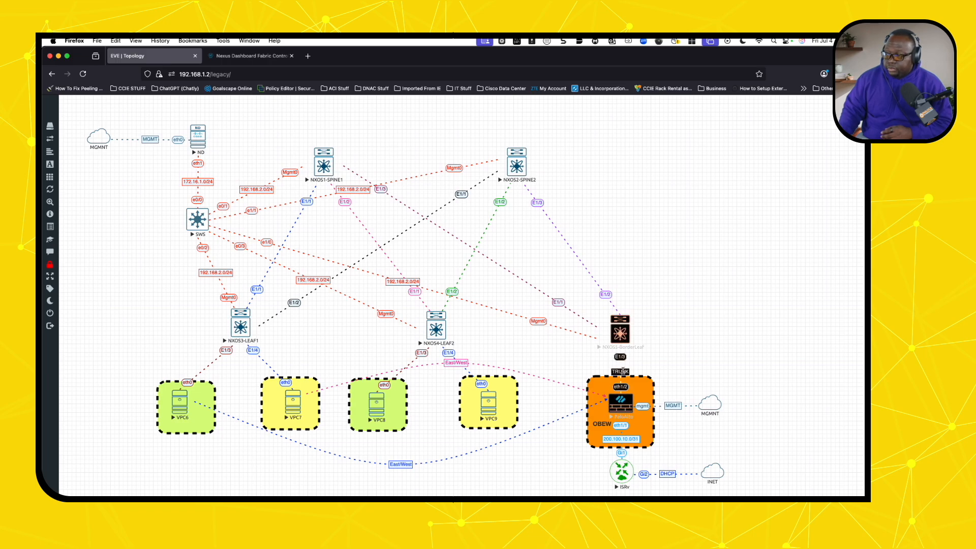
# - Back in the fabric controller, list service functions showing PLT_PaloAlto, a two-arm firewall between Tenant2 and Tenant1
pyautogui.click(264, 56)
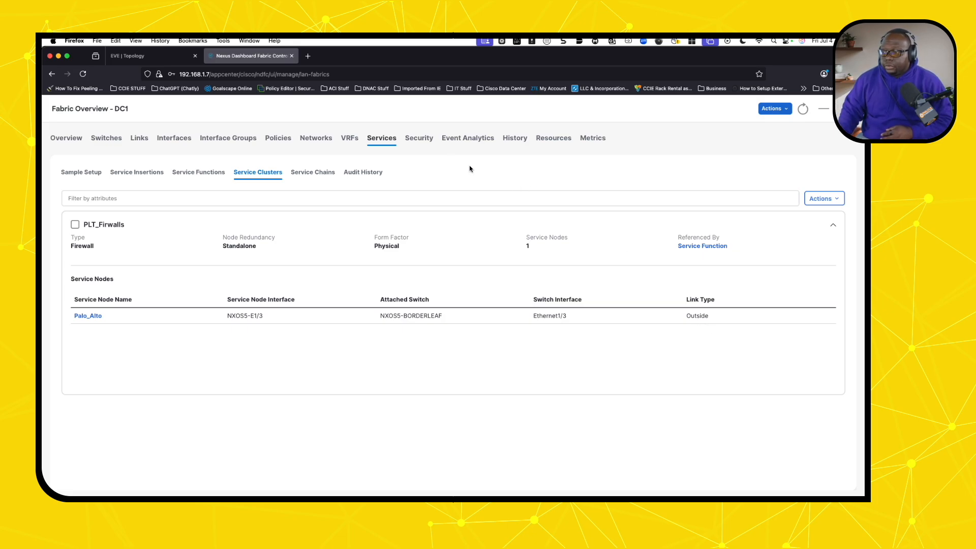
pyautogui.click(214, 174)
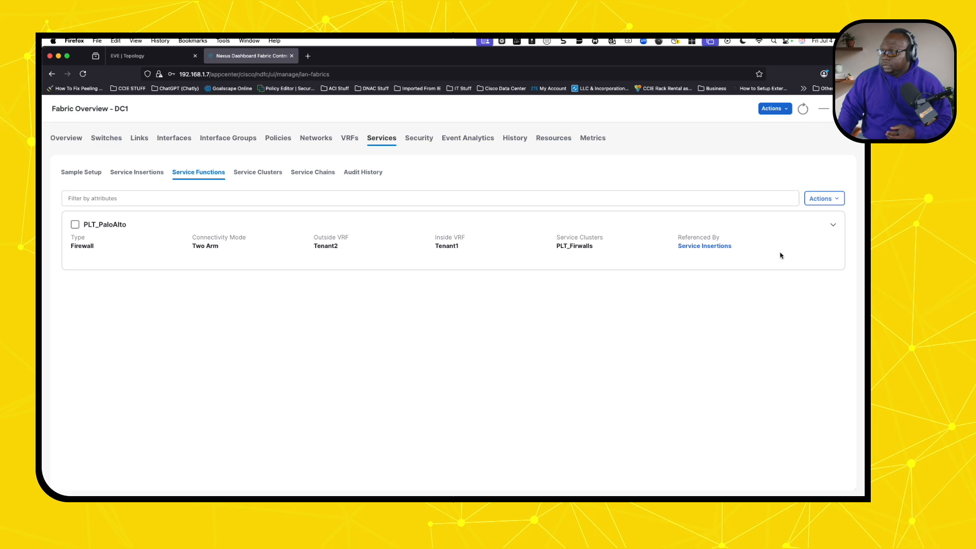
# - Expand PLT_PaloAlto and view its connectivity details: outside VLAN 2302, inside VLAN 2303, both StaticPeering
pyautogui.click(833, 225)
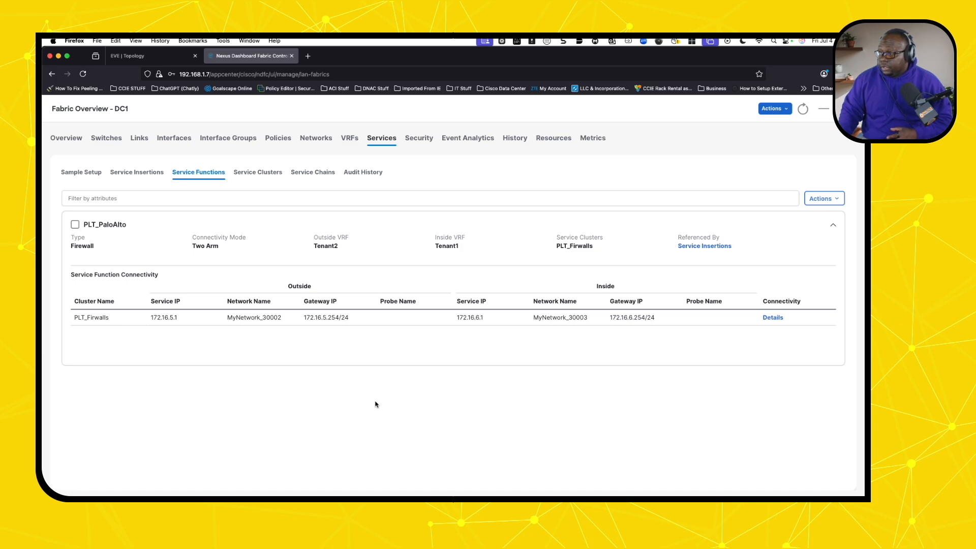
pyautogui.click(770, 320)
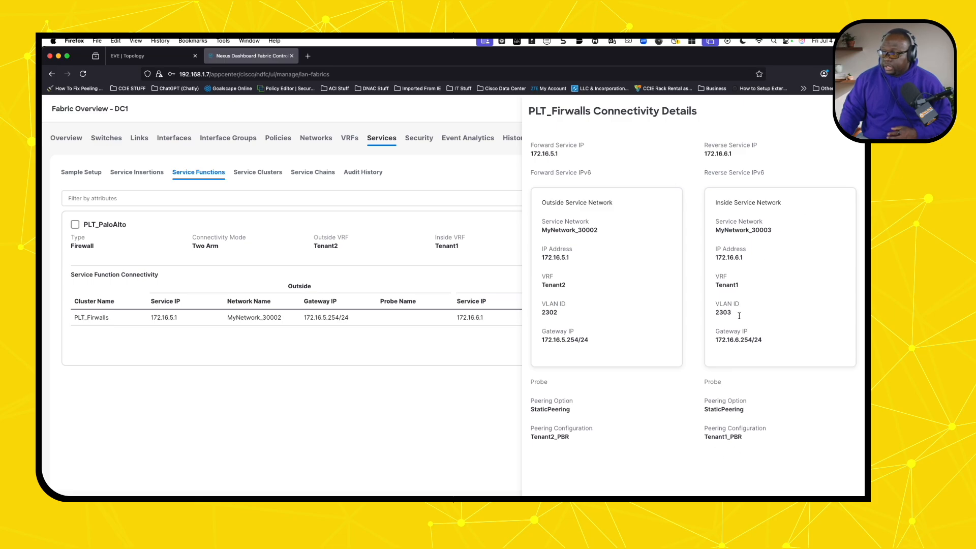
# - Close the connectivity details and expand PLTFW_ServiceInsertion, a Perimeter Service between Tenant1 and Tenant2
pyautogui.click(851, 110)
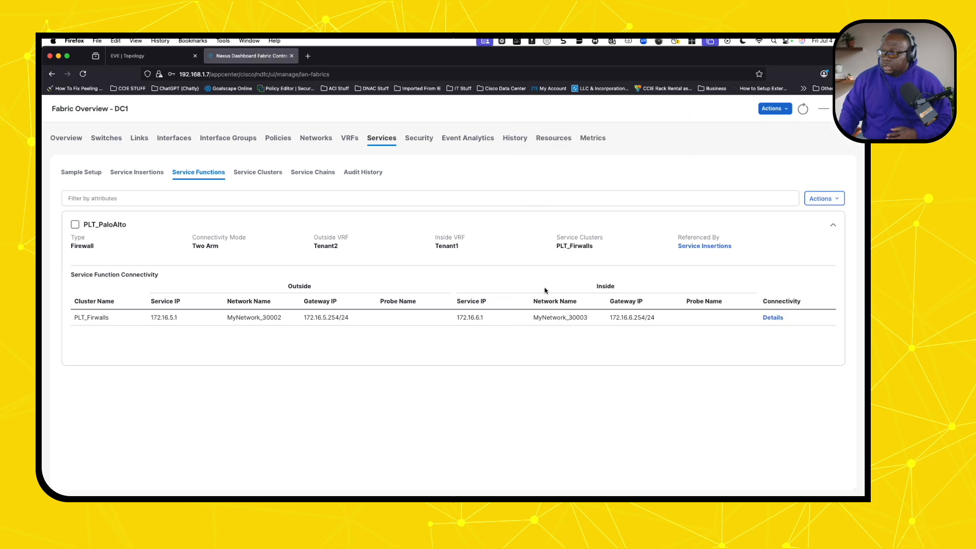
pyautogui.click(146, 175)
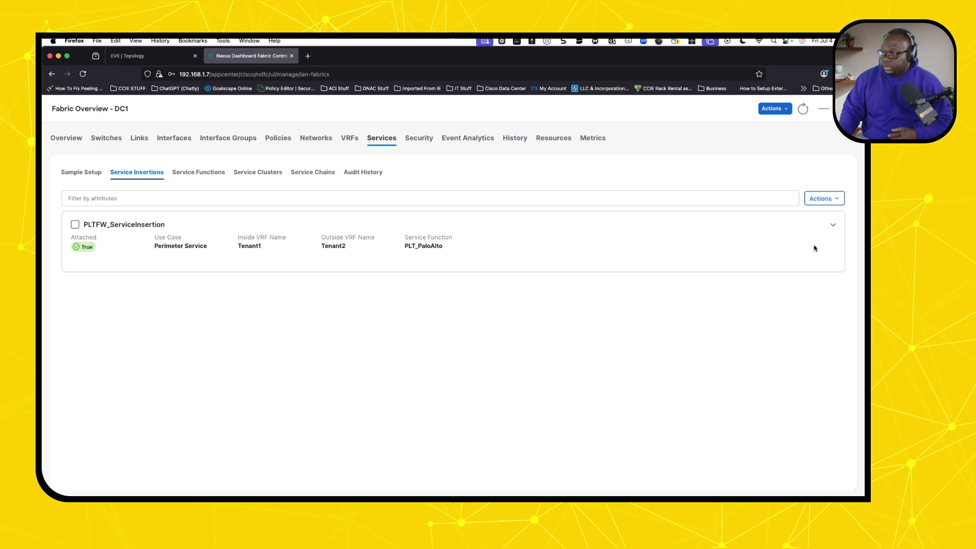
pyautogui.click(834, 228)
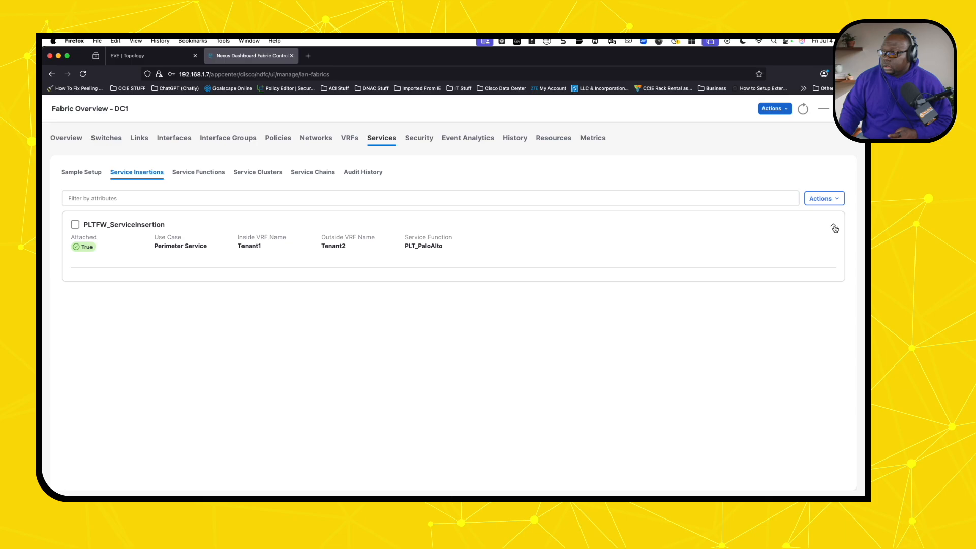
# - Edit PLTFW_ServiceInsertion and view its PLT_PaloAlto service function summary: Firewall, TwoArm
pyautogui.click(833, 200)
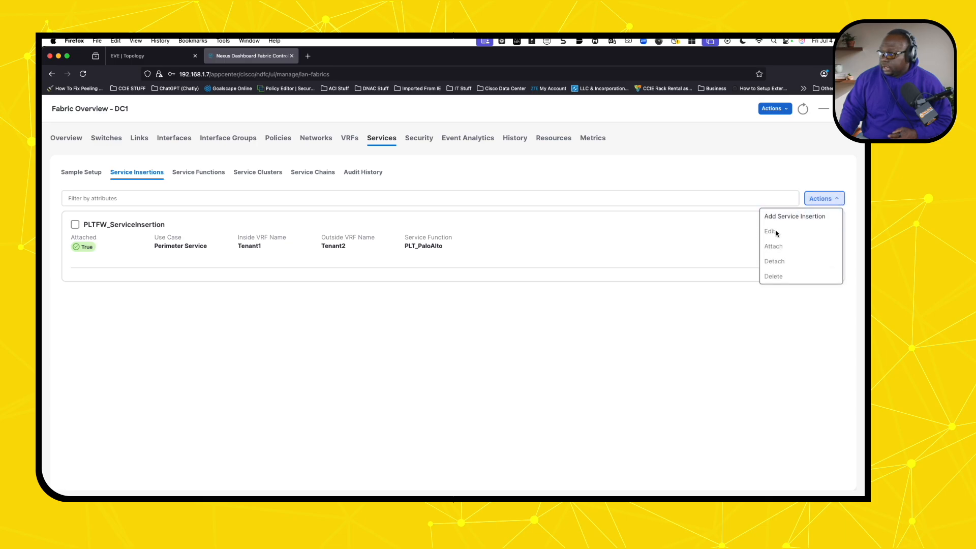
pyautogui.click(75, 225)
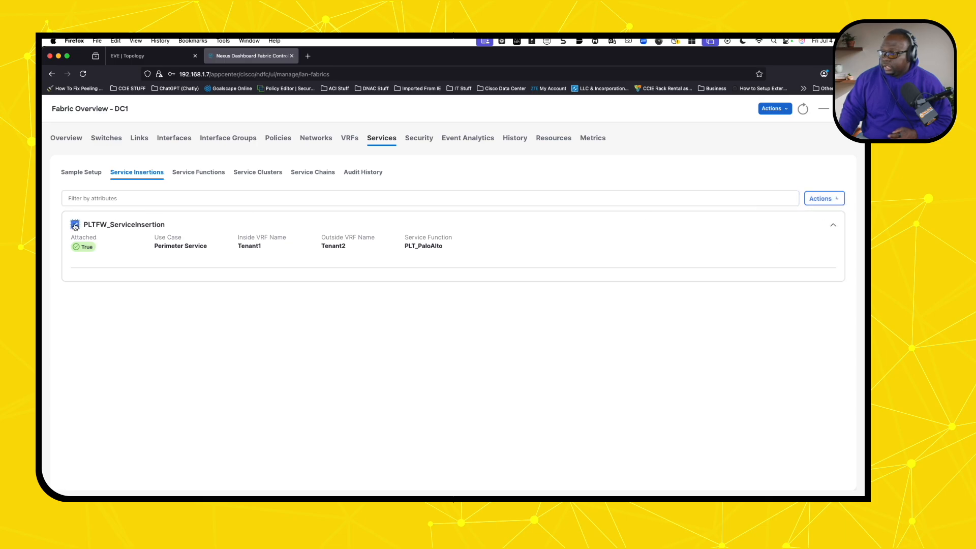
pyautogui.click(838, 203)
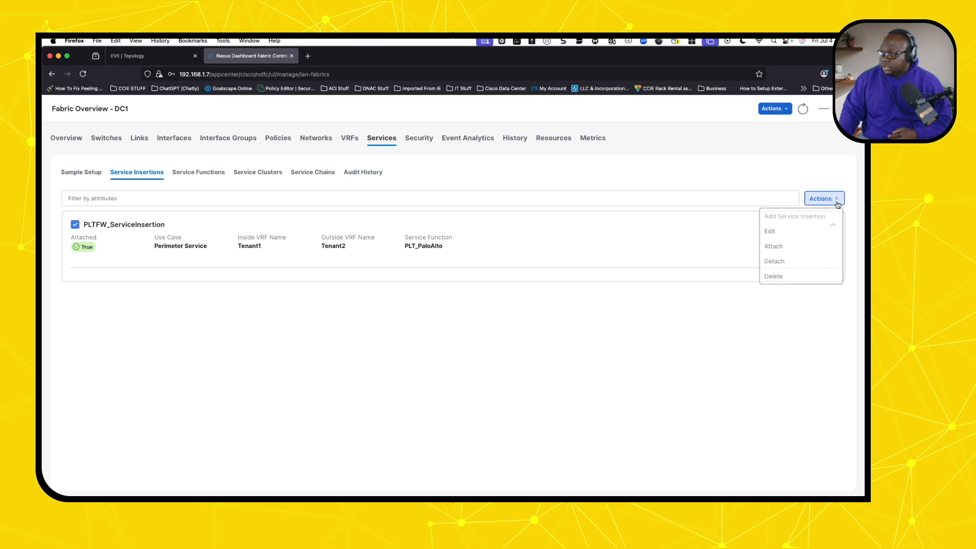
pyautogui.click(787, 237)
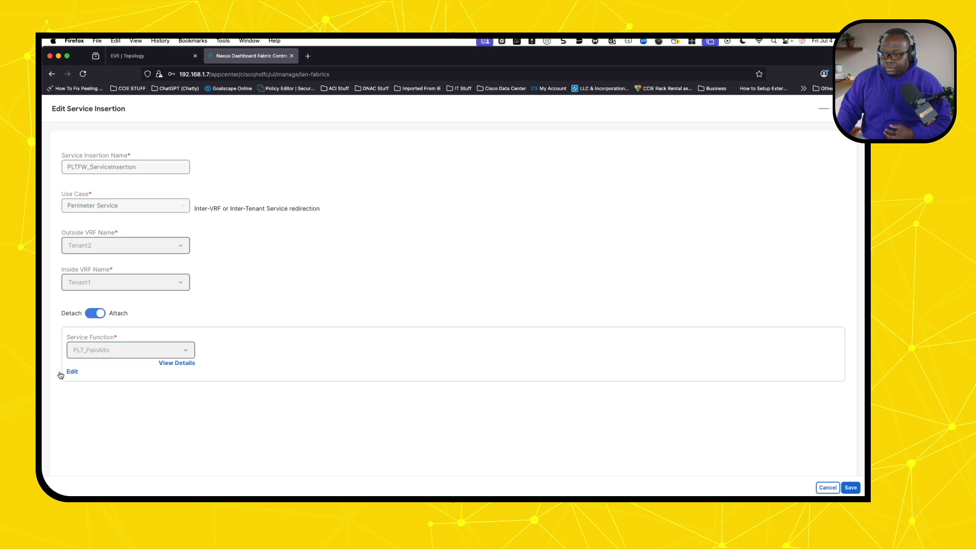
pyautogui.click(176, 363)
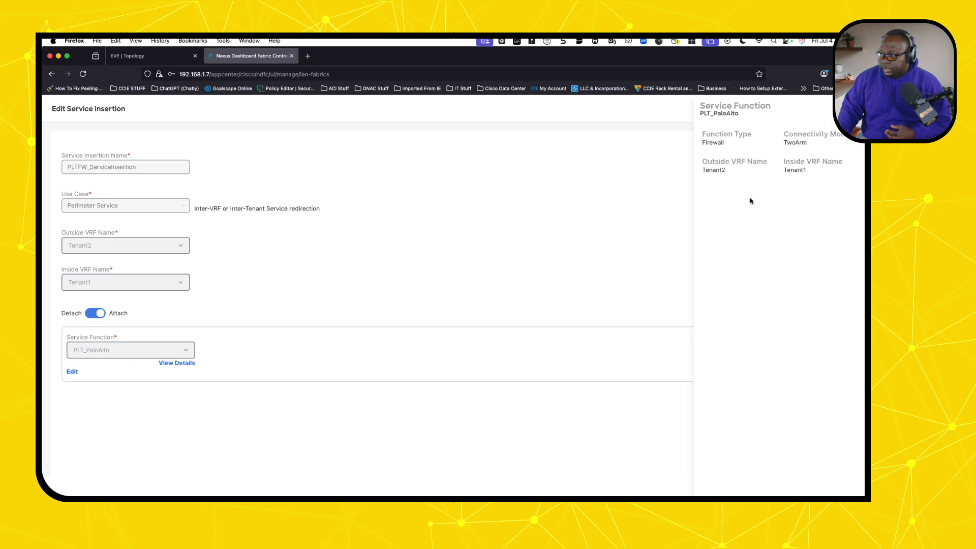
# - Open PLT_PaloAlto's Edit Service Function form, showing outside 172.16.5.1 and inside 172.16.6.1
pyautogui.press('Escape')
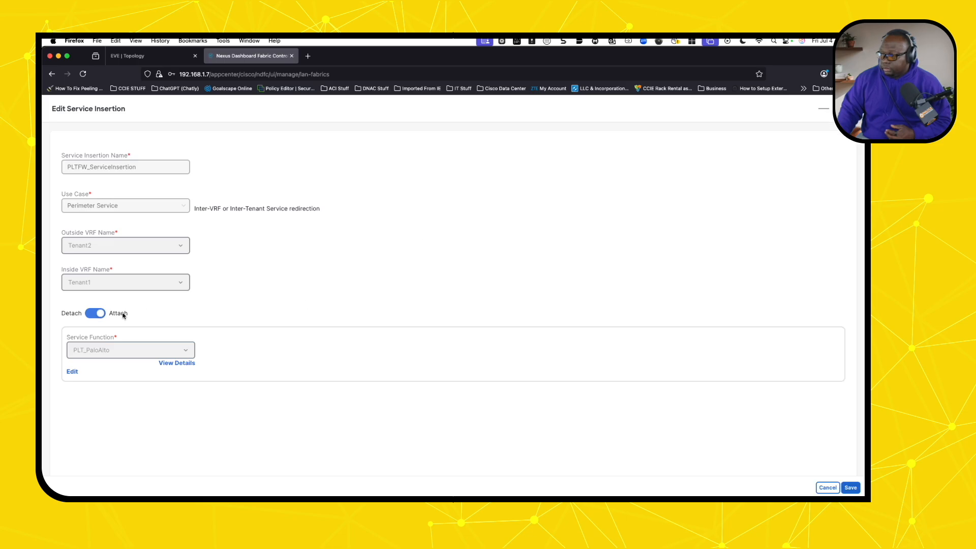
pyautogui.click(74, 373)
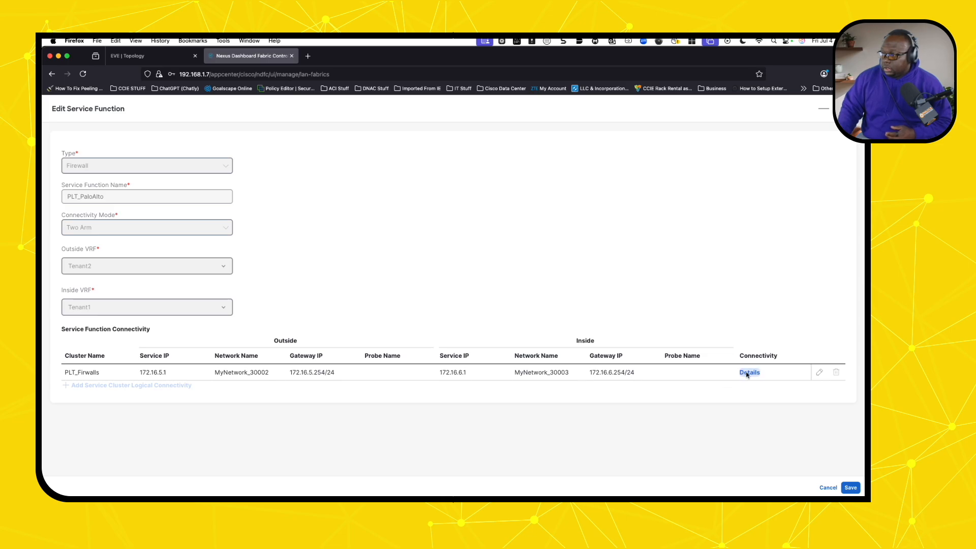
pyautogui.click(819, 373)
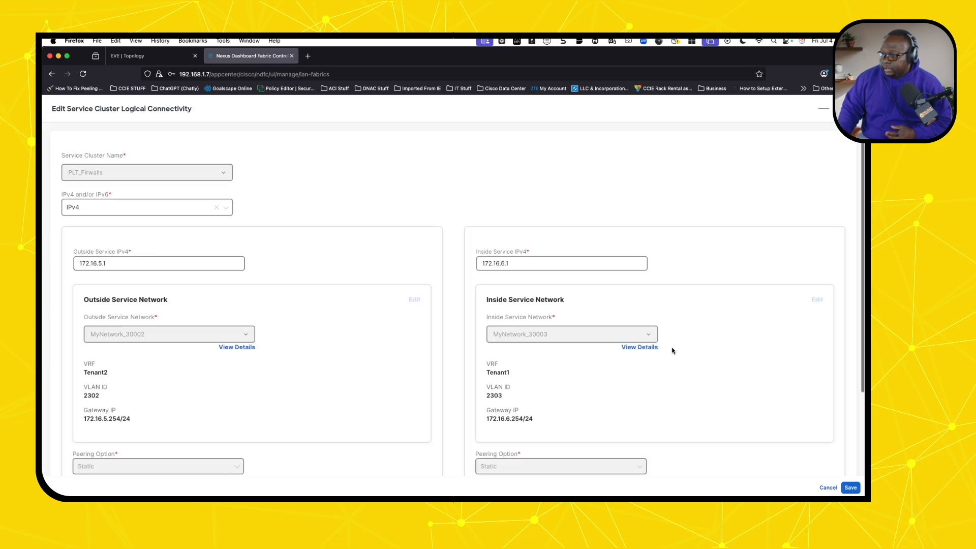
pyautogui.scroll(-2, 670, 357)
pyautogui.scroll(1, 670, 357)
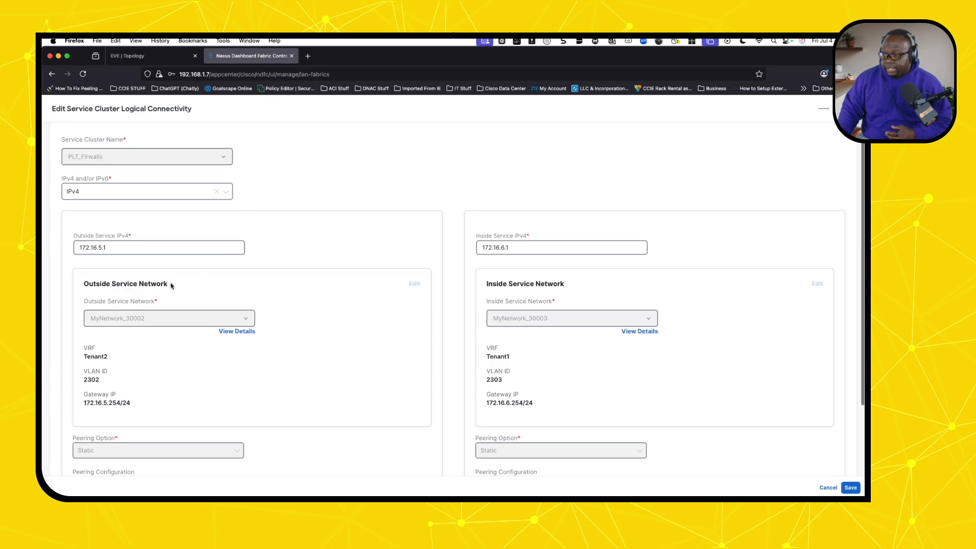
pyautogui.click(132, 253)
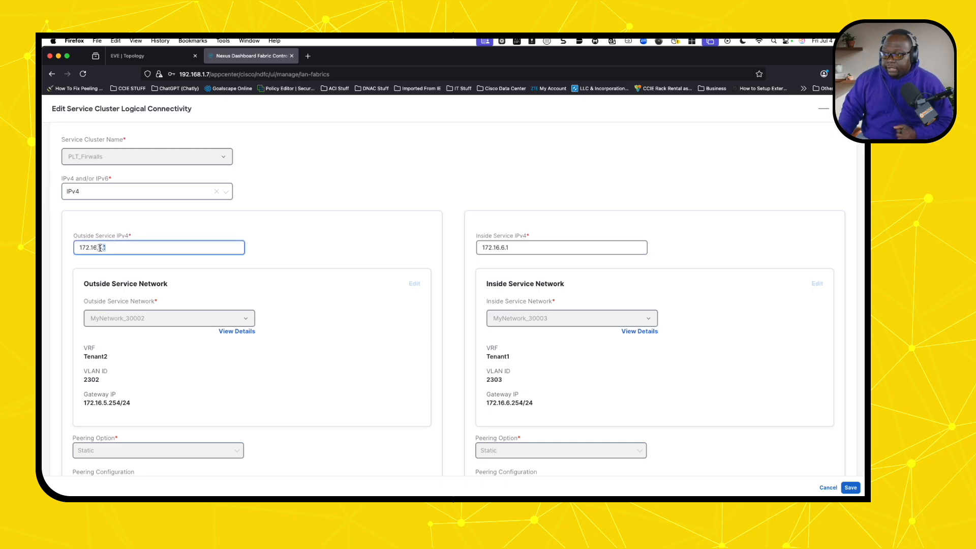
pyautogui.moveTo(119, 248); pyautogui.dragTo(77, 248)
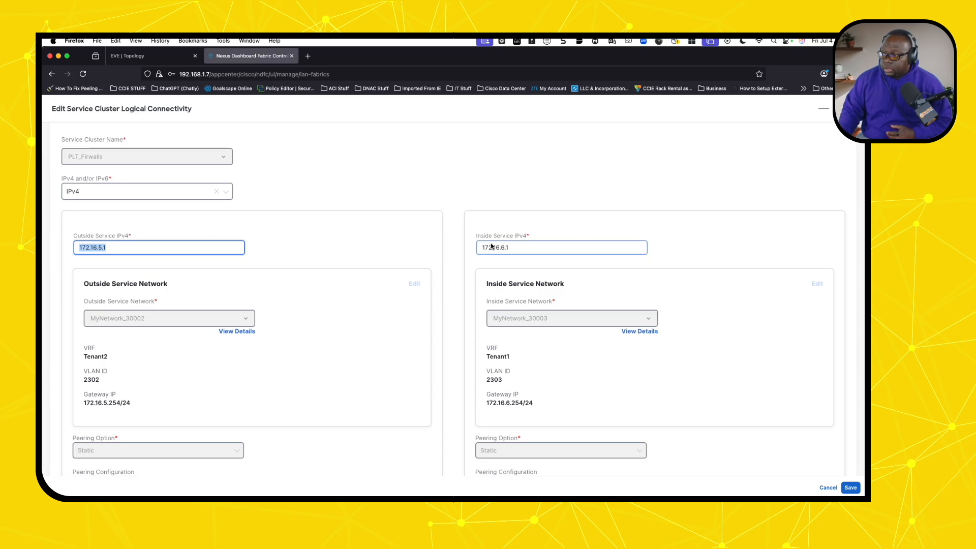
pyautogui.moveTo(519, 249); pyautogui.dragTo(473, 247)
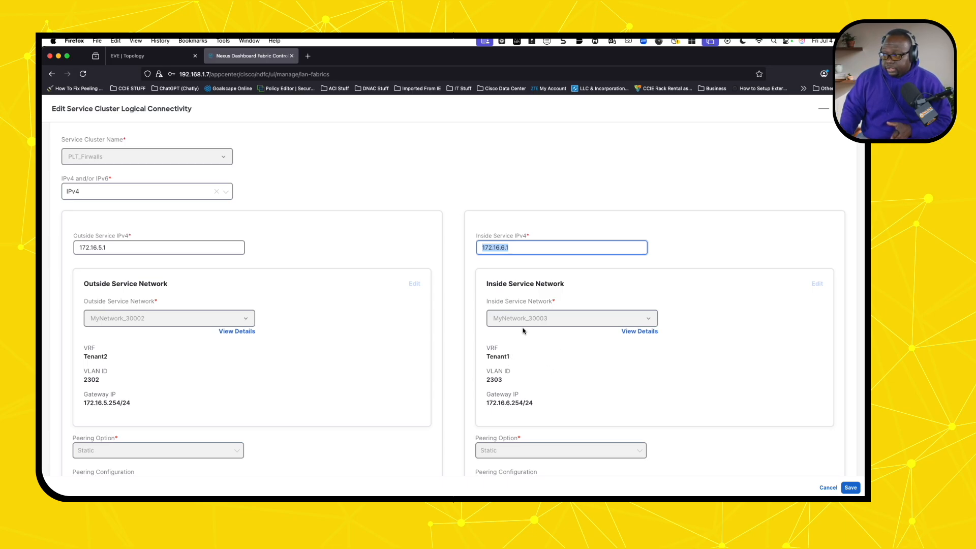
pyautogui.moveTo(510, 360); pyautogui.dragTo(483, 353)
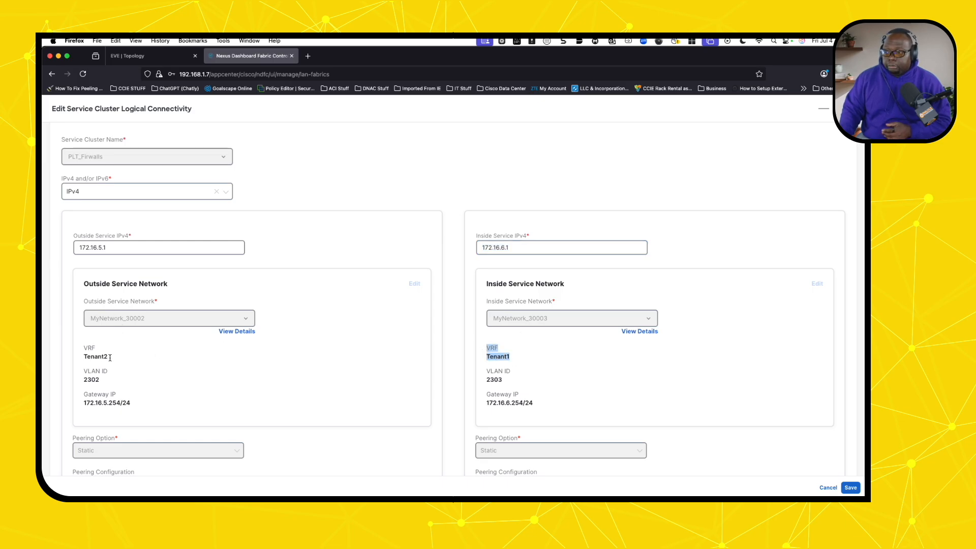
pyautogui.moveTo(110, 358); pyautogui.dragTo(83, 380)
pyautogui.click(101, 383)
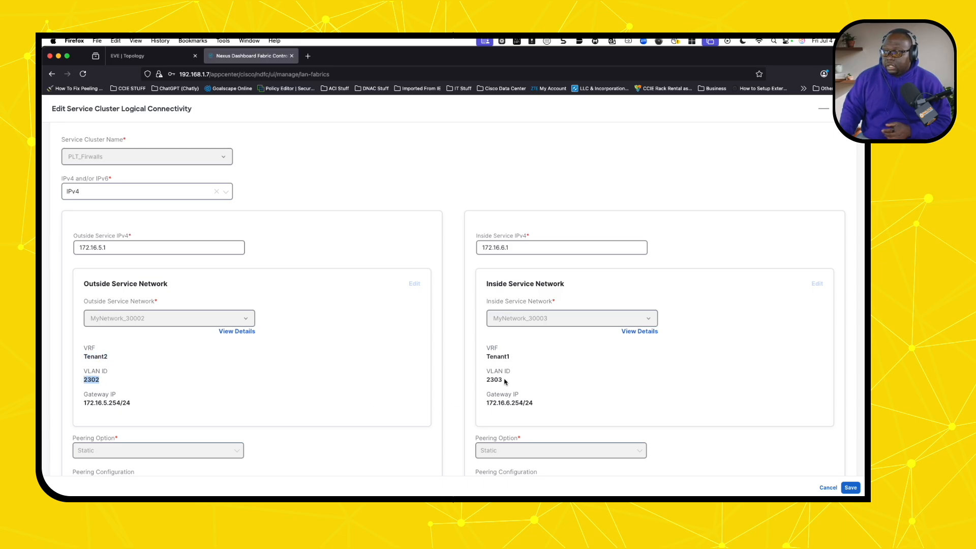
pyautogui.moveTo(506, 381); pyautogui.dragTo(484, 380)
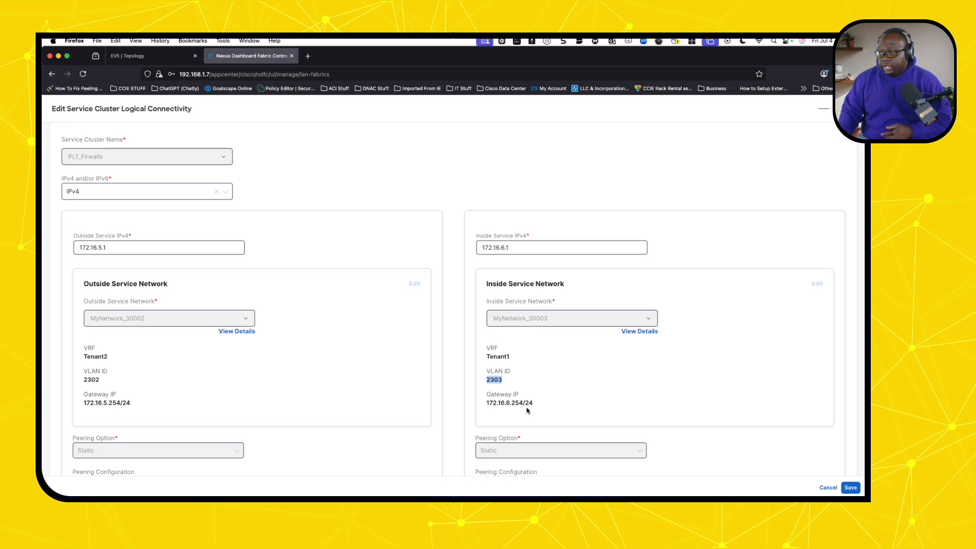
pyautogui.moveTo(538, 407); pyautogui.dragTo(483, 404)
pyautogui.moveTo(133, 406); pyautogui.dragTo(79, 403)
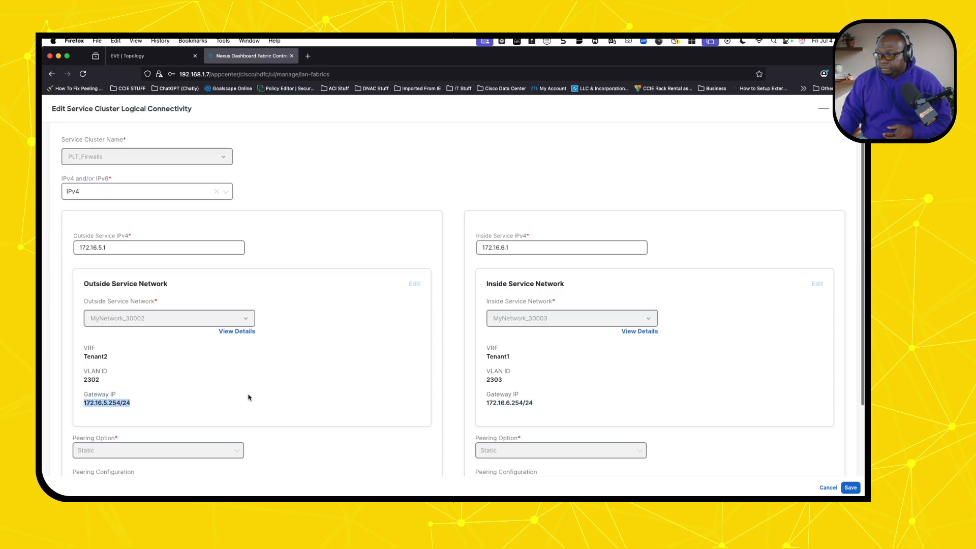
pyautogui.scroll(-1, 249, 396)
pyautogui.scroll(-1, 249, 397)
pyautogui.scroll(-2, 249, 396)
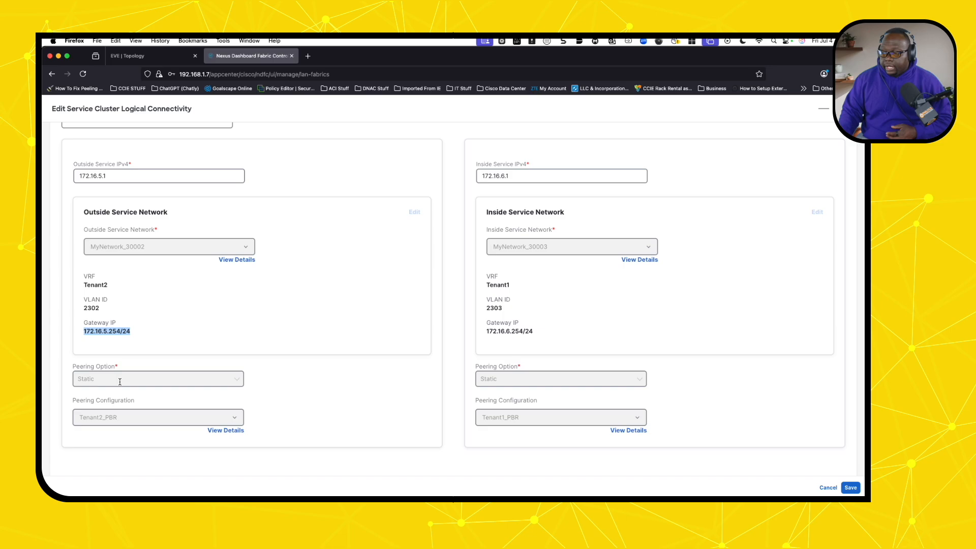
pyautogui.scroll(1, 161, 416)
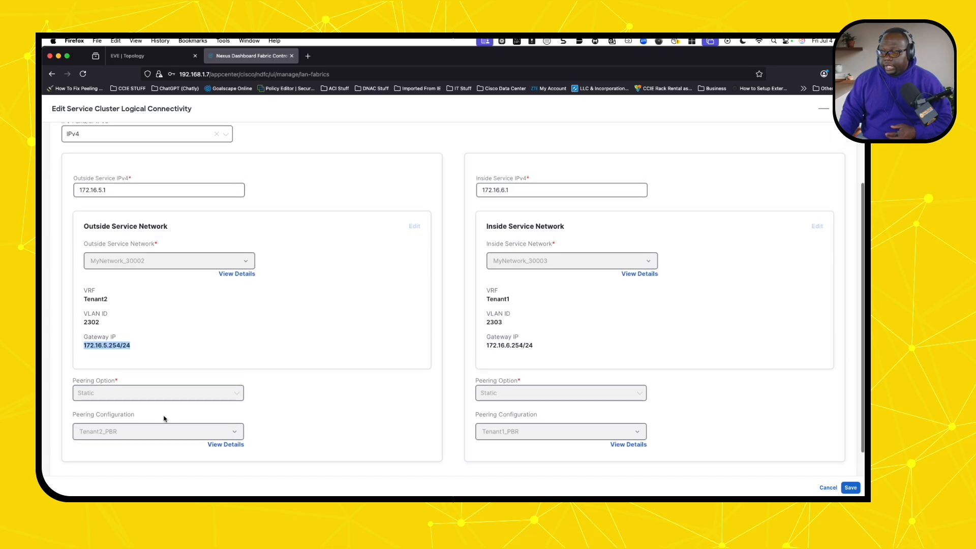
pyautogui.moveTo(106, 190); pyautogui.dragTo(79, 191)
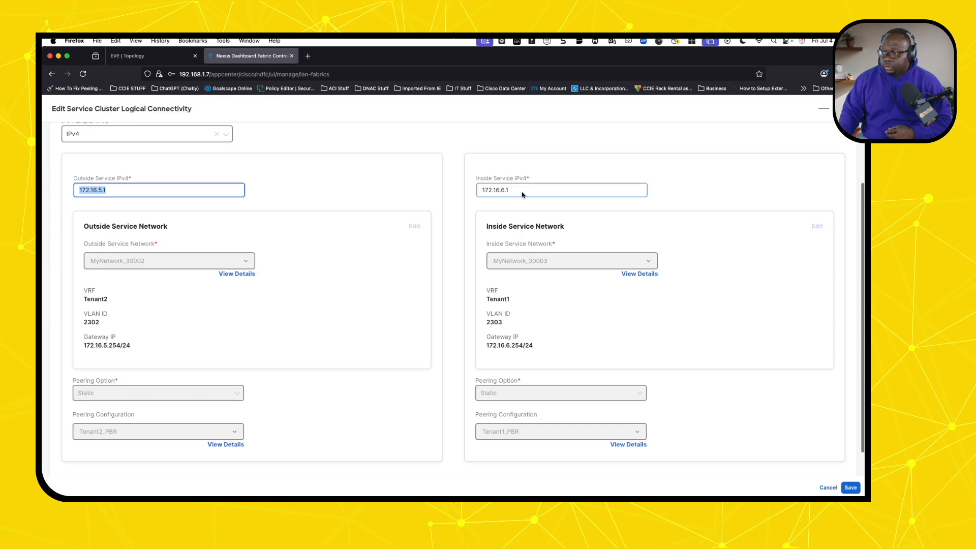
pyautogui.moveTo(512, 190); pyautogui.dragTo(477, 190)
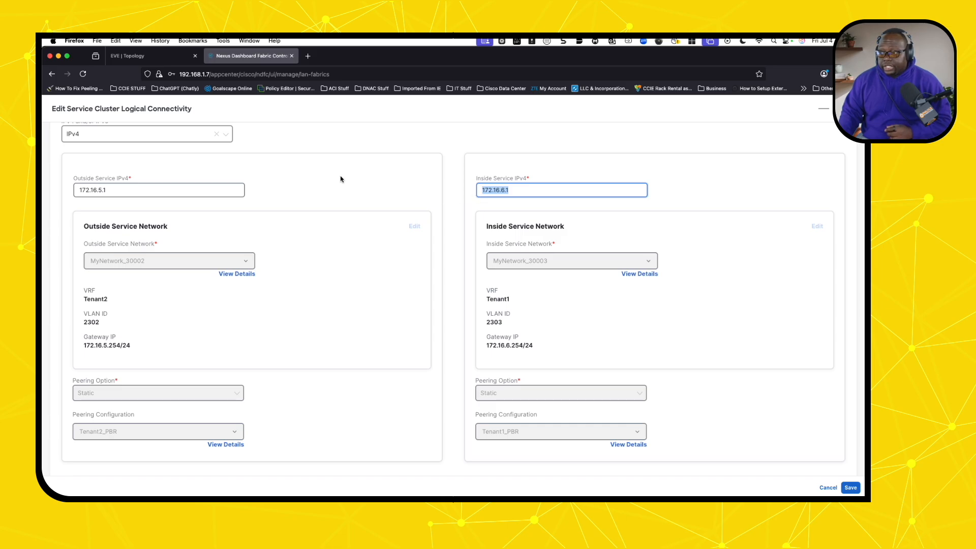
pyautogui.moveTo(109, 193); pyautogui.dragTo(73, 190)
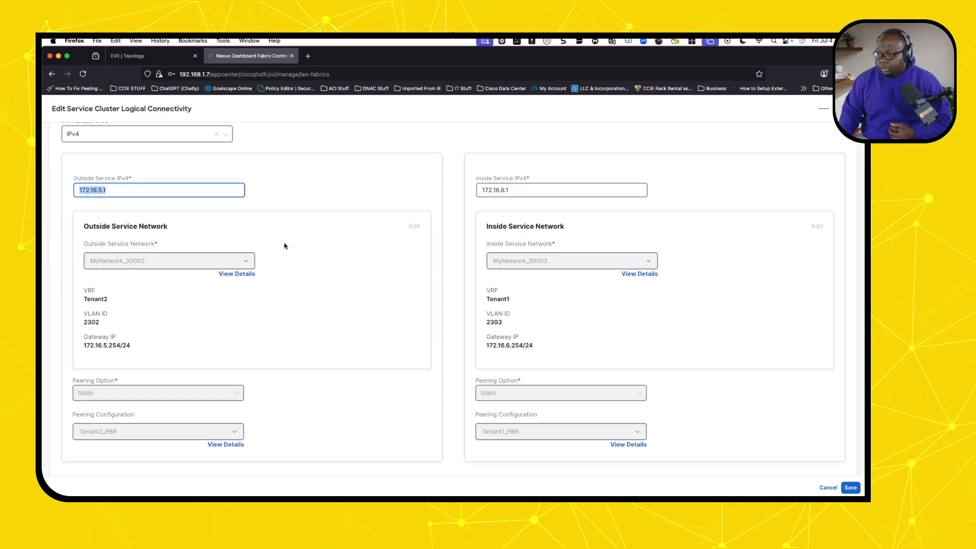
pyautogui.scroll(-1, 325, 283)
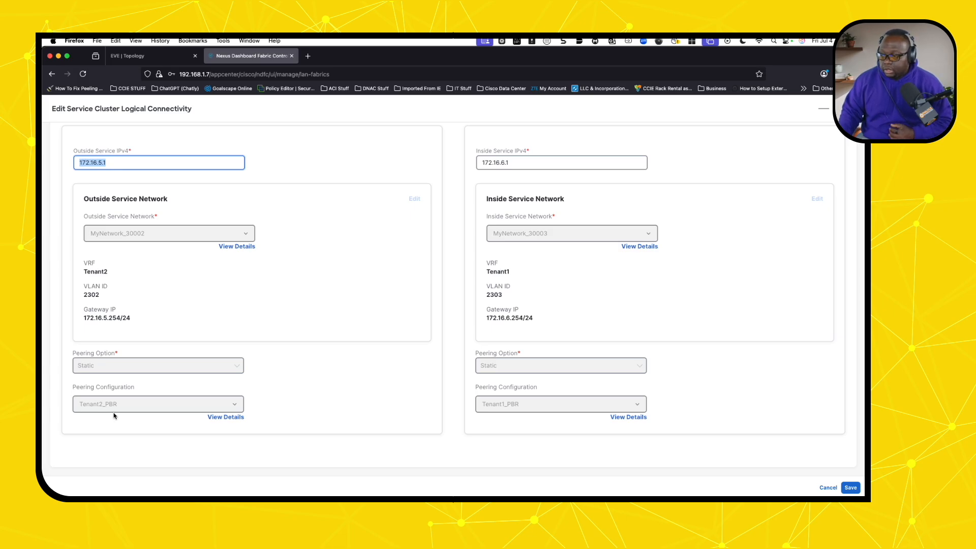
pyautogui.click(225, 418)
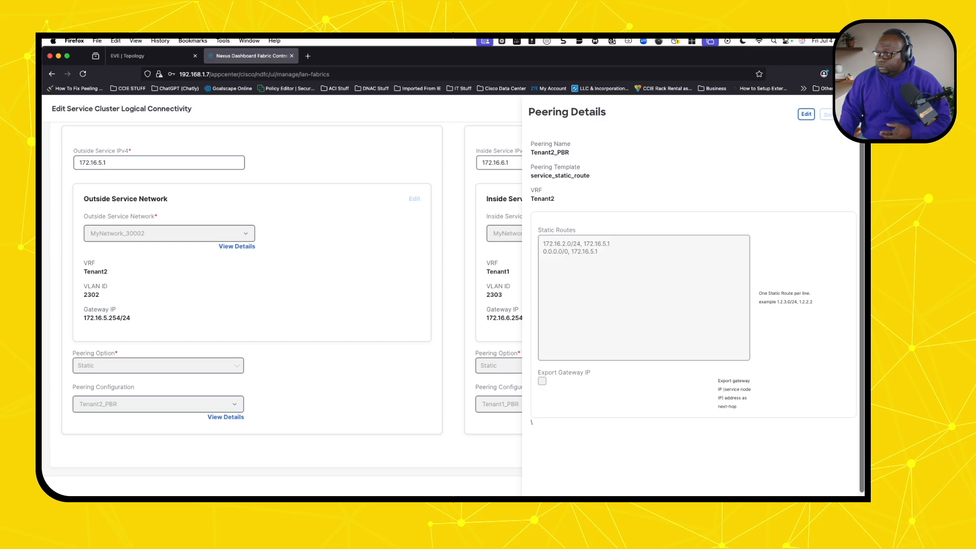
pyautogui.click(854, 114)
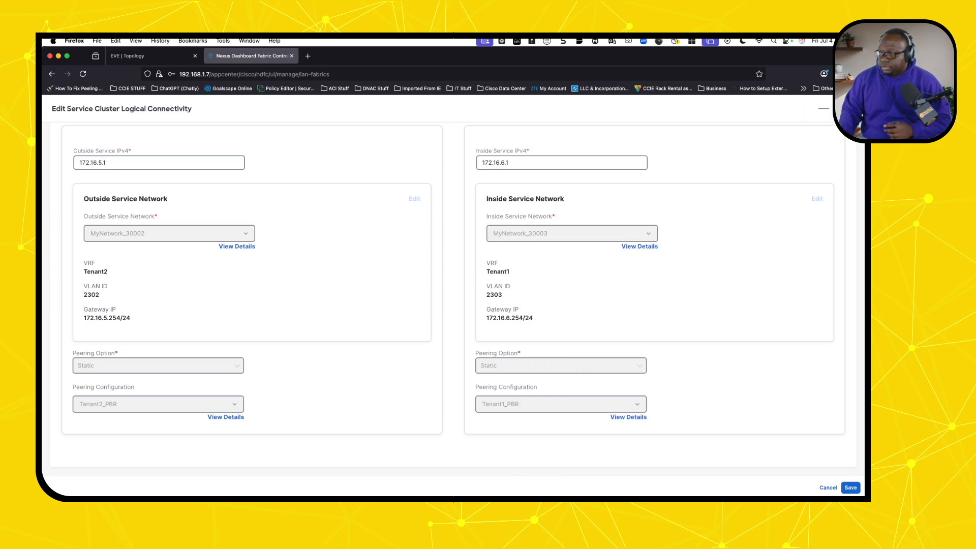
# - Cancel both edit forms without saving, then browse DC1's VRFs, Networks, Switches and Interfaces
pyautogui.click(851, 109)
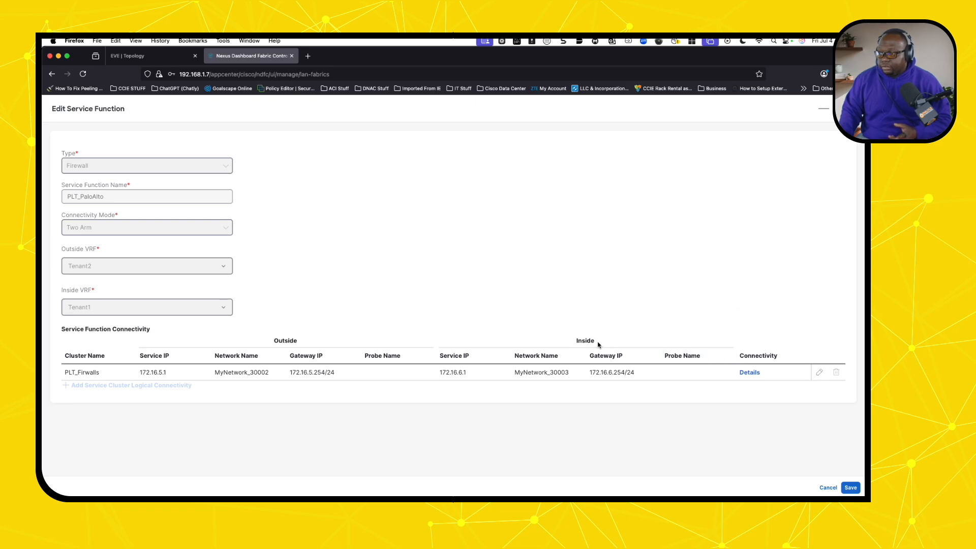
pyautogui.click(827, 487)
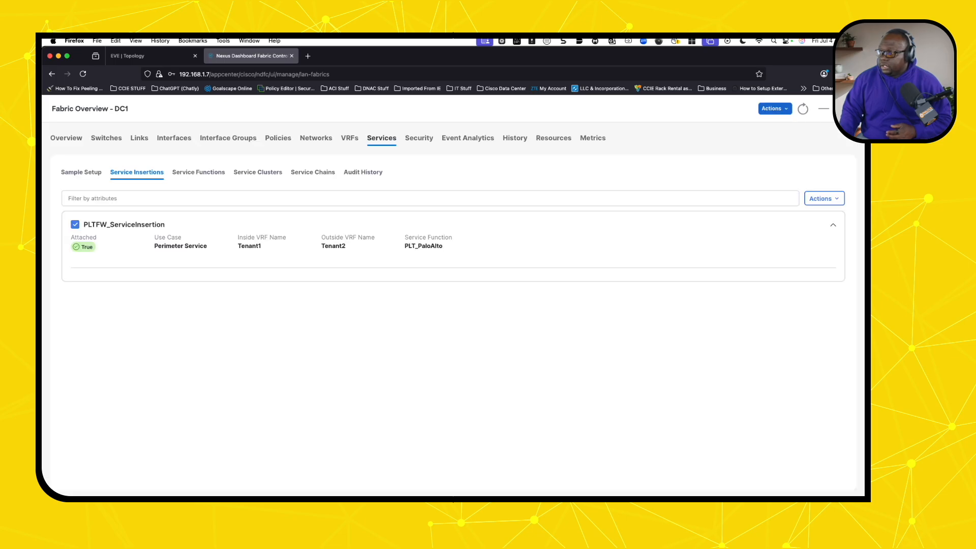
pyautogui.click(350, 139)
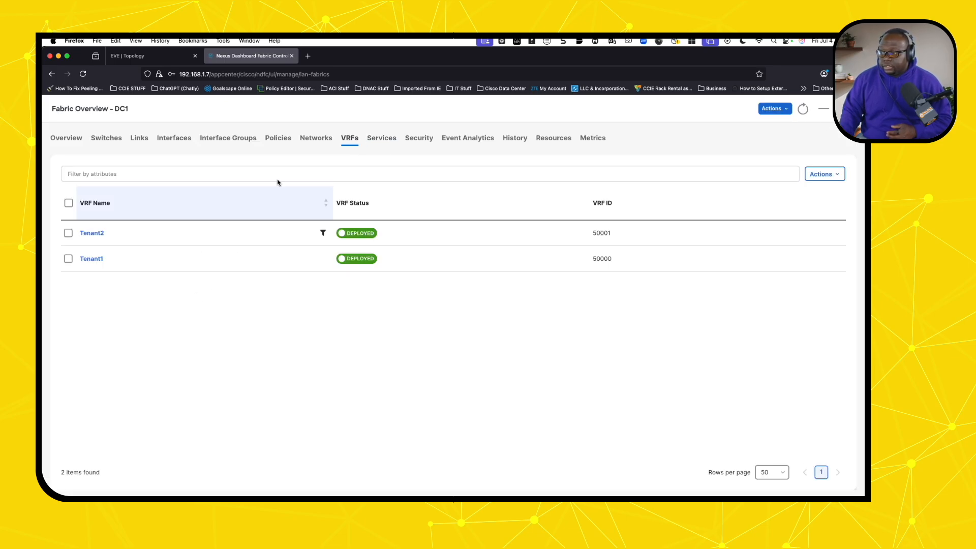
pyautogui.click(318, 137)
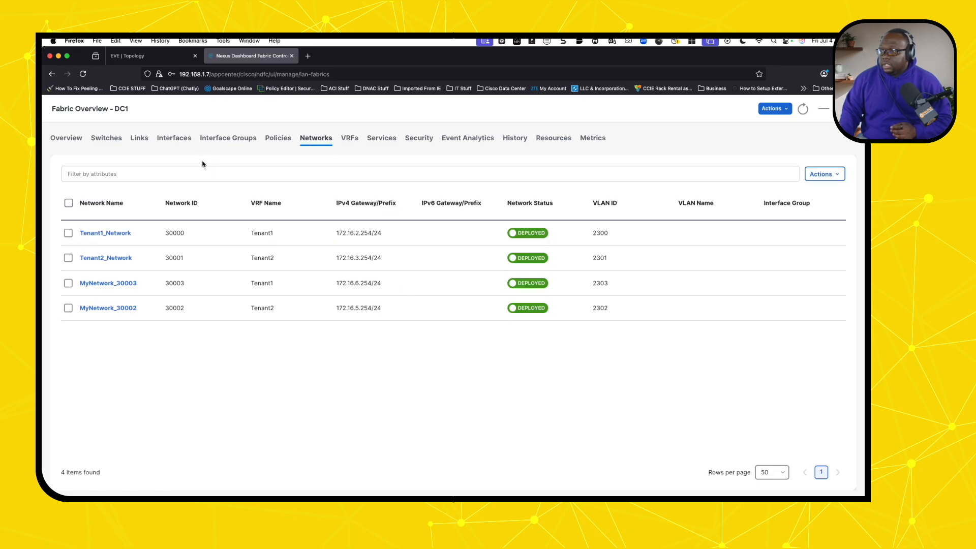
pyautogui.click(108, 141)
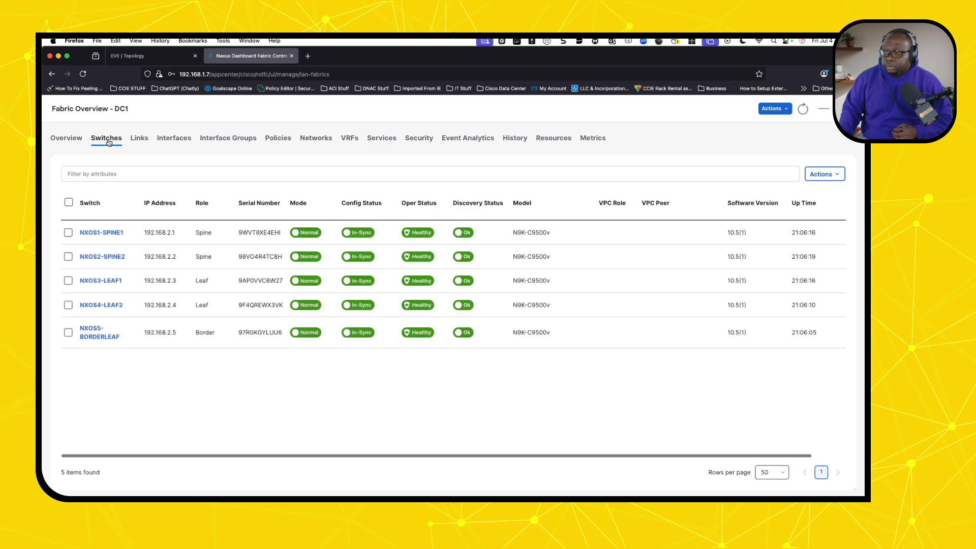
pyautogui.click(174, 143)
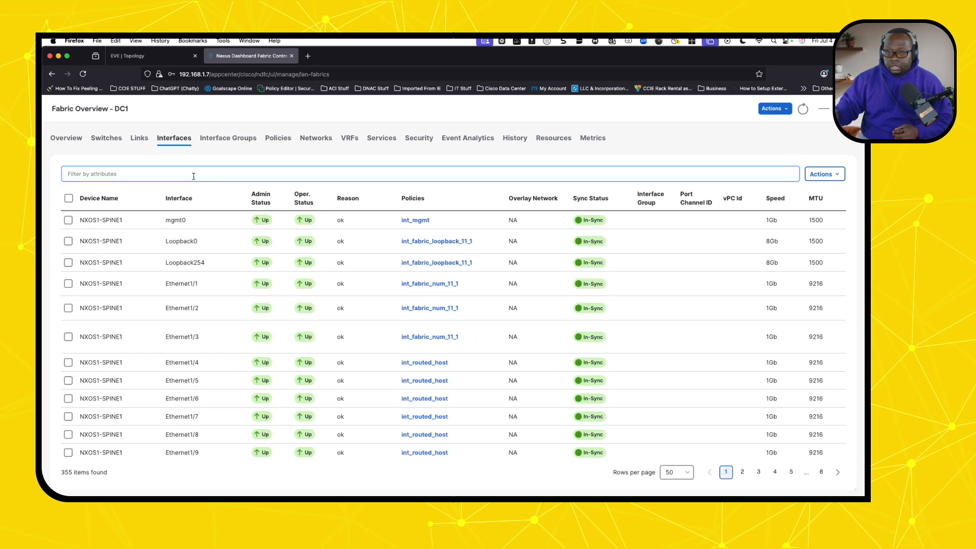
# - Filter the interfaces list to Device Name contains NXOS5
pyautogui.click(193, 176)
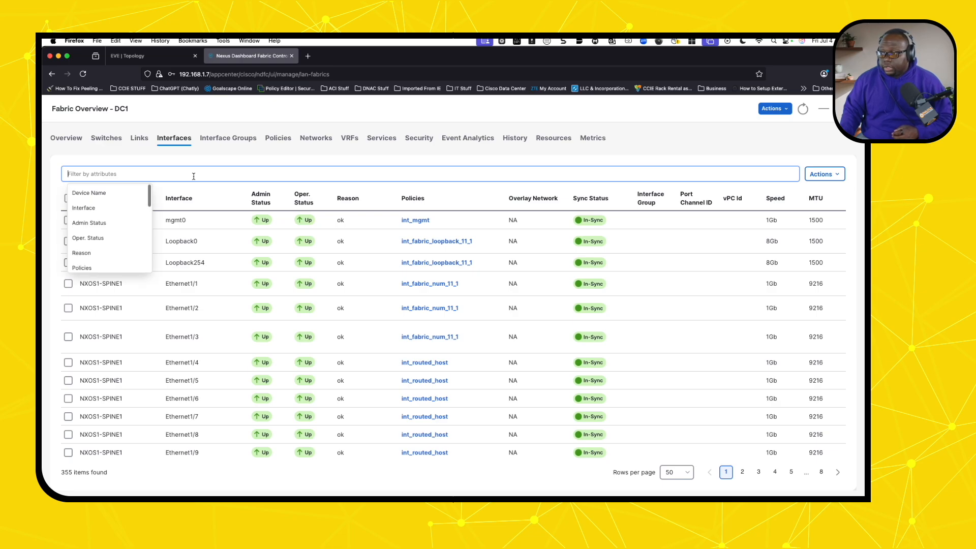
pyautogui.click(125, 193)
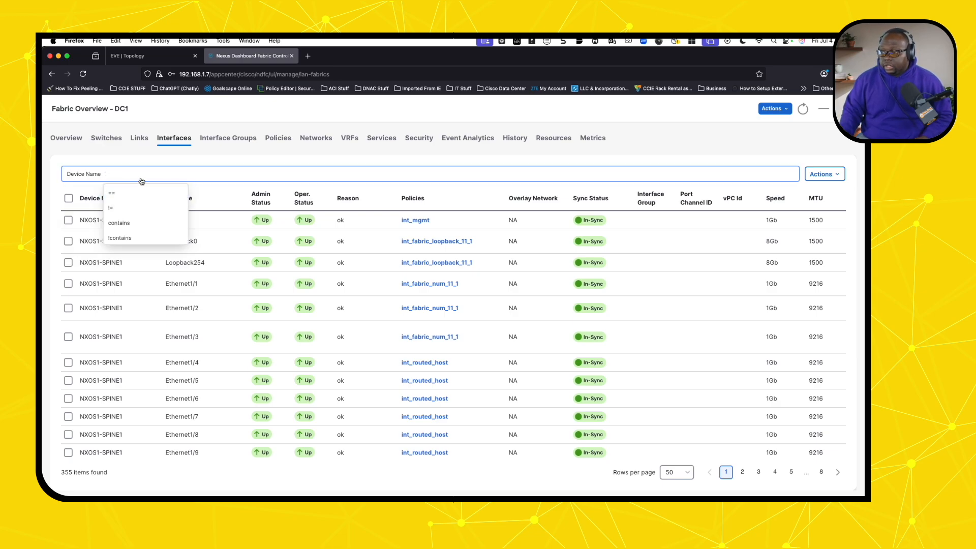
pyautogui.click(122, 223)
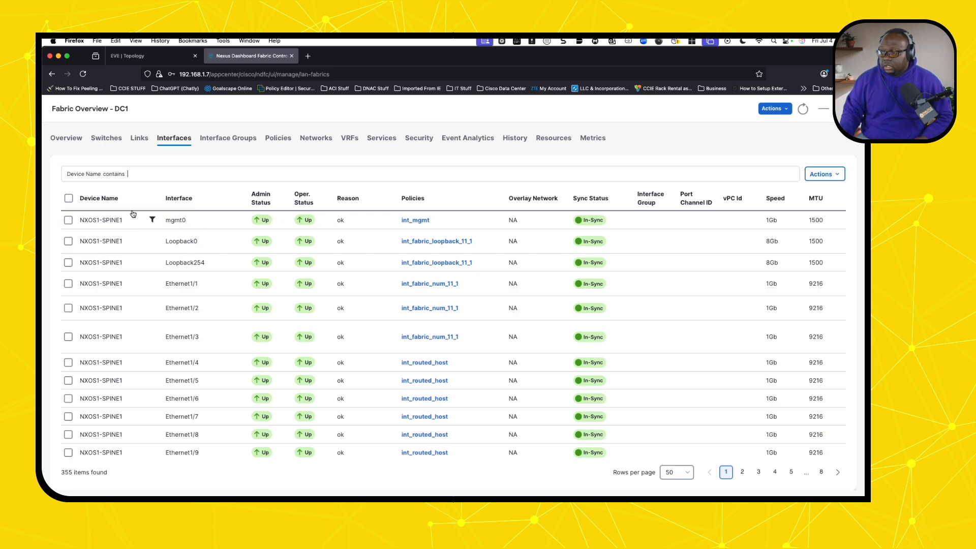
pyautogui.write('NX')
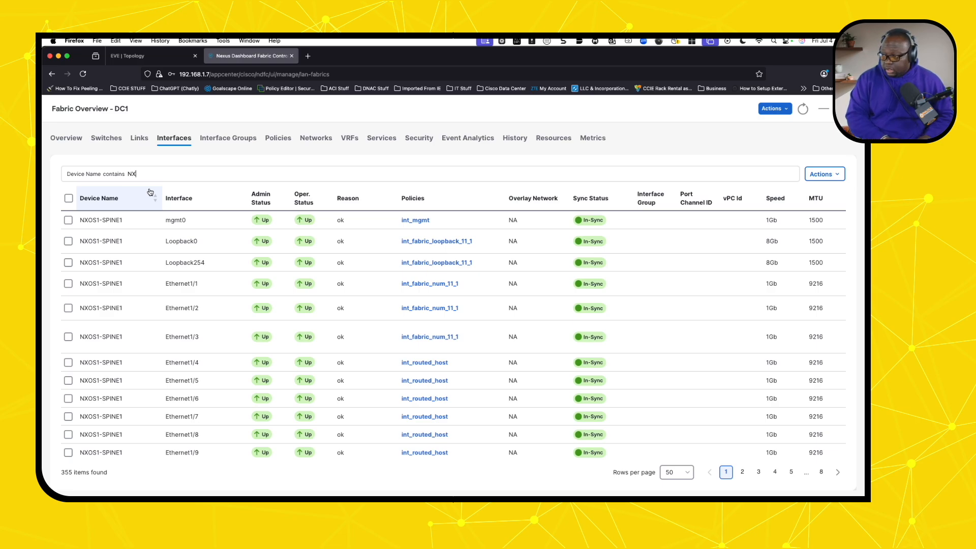
pyautogui.write('OS5')
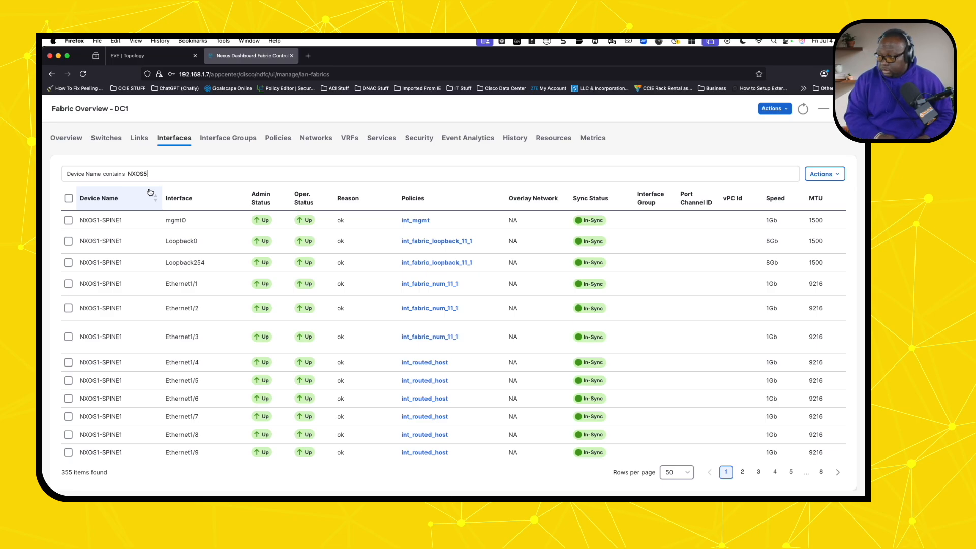
pyautogui.press('Return')
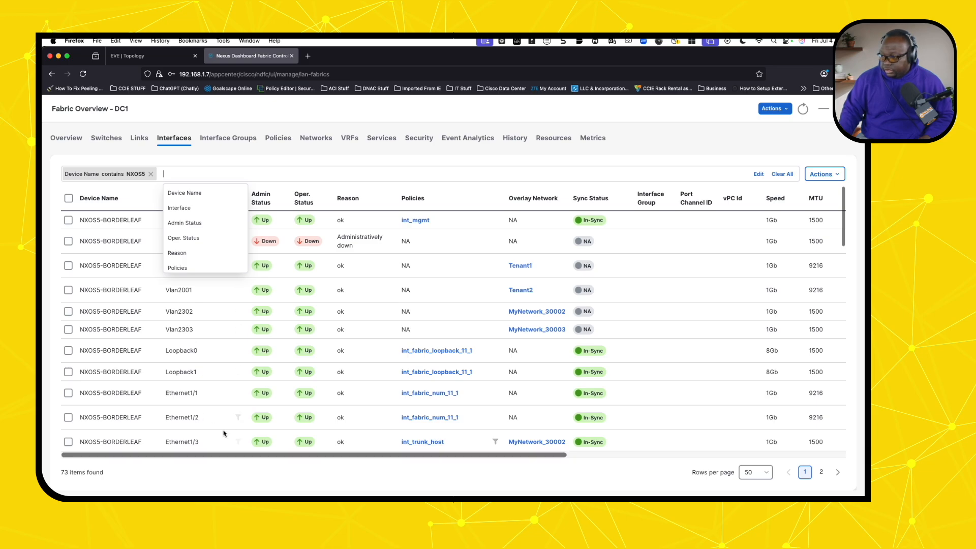
# - Open the Edit interface form for NXOS5's Ethernet1/3 port
pyautogui.click(69, 442)
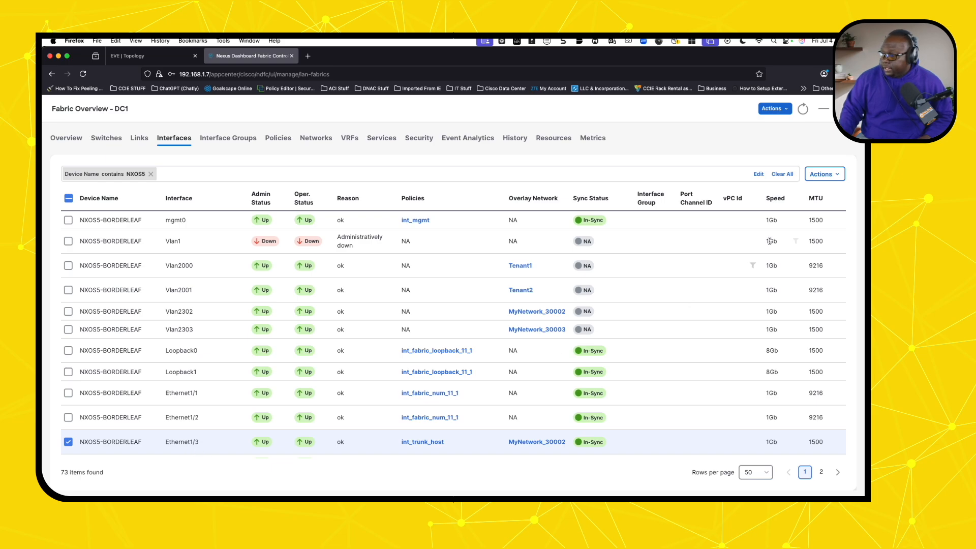
pyautogui.click(823, 174)
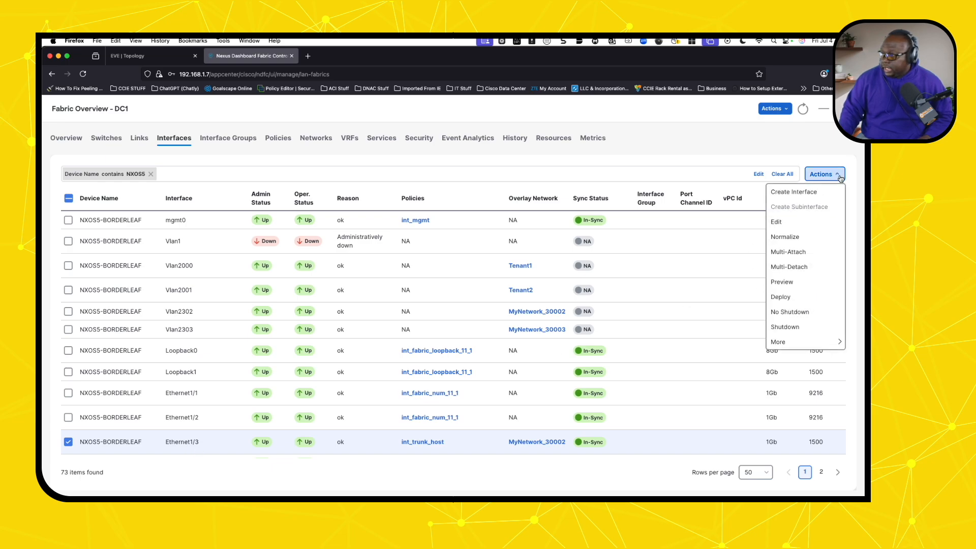
pyautogui.click(791, 222)
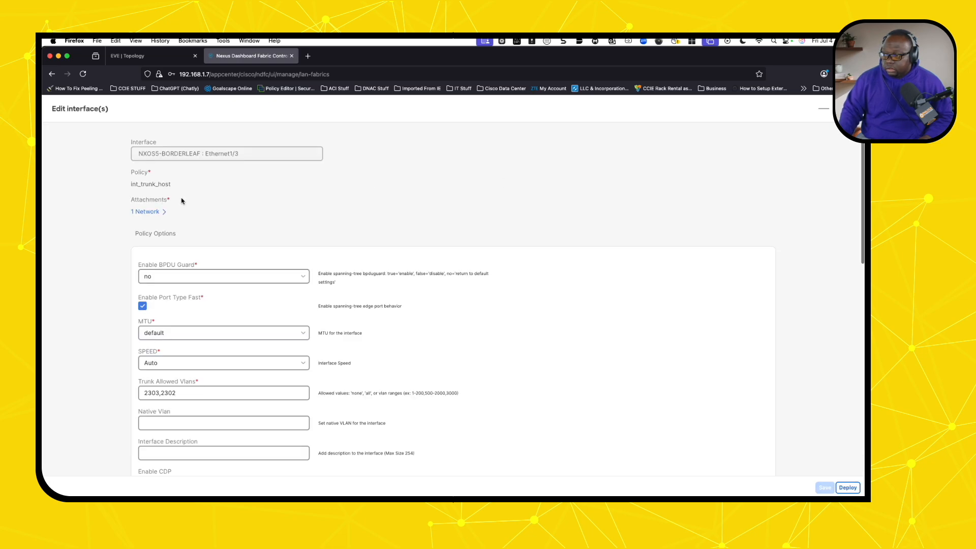
# - Confirm Ethernet1/3's trunk allowed VLANs are 2303,2302, then cancel the form unchanged
pyautogui.scroll(-2, 253, 300)
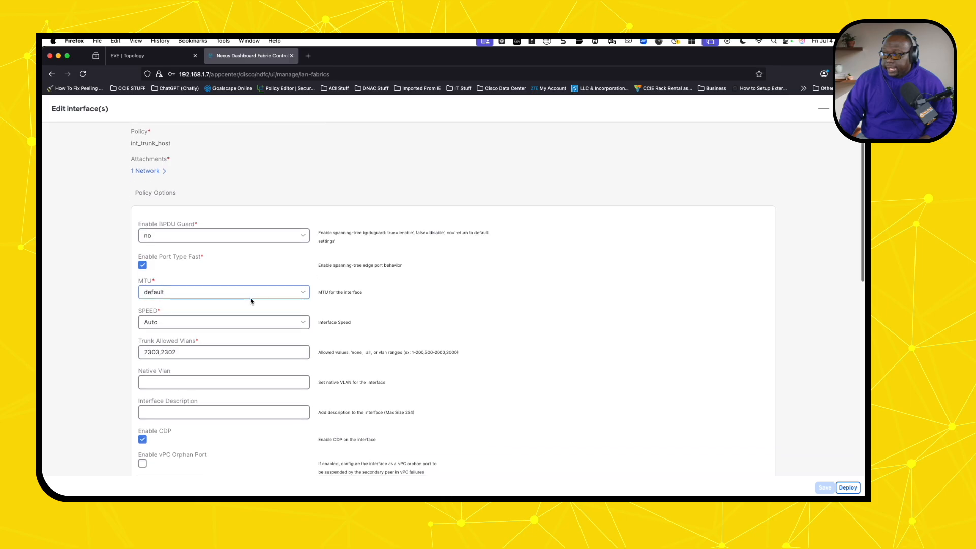
pyautogui.moveTo(183, 352); pyautogui.dragTo(142, 350)
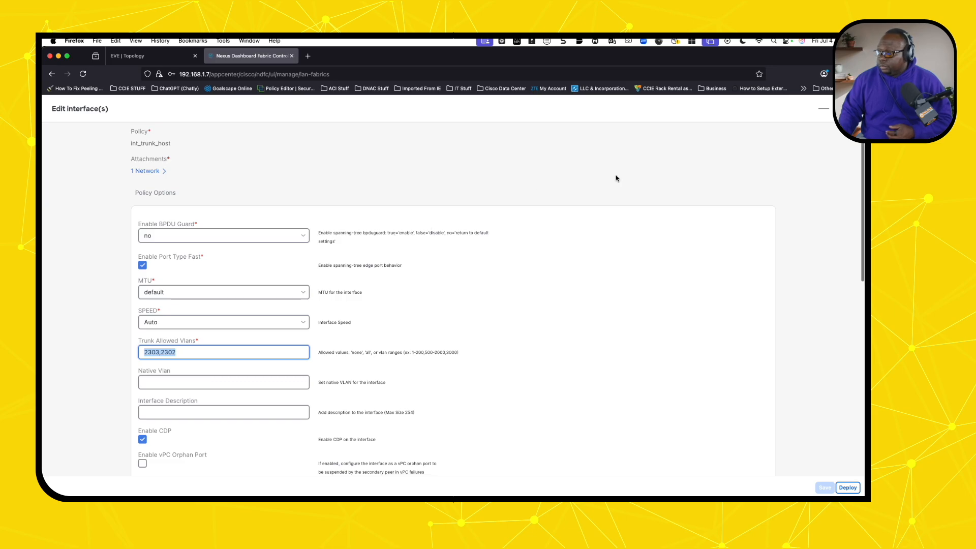
pyautogui.scroll(-6, 550, 255)
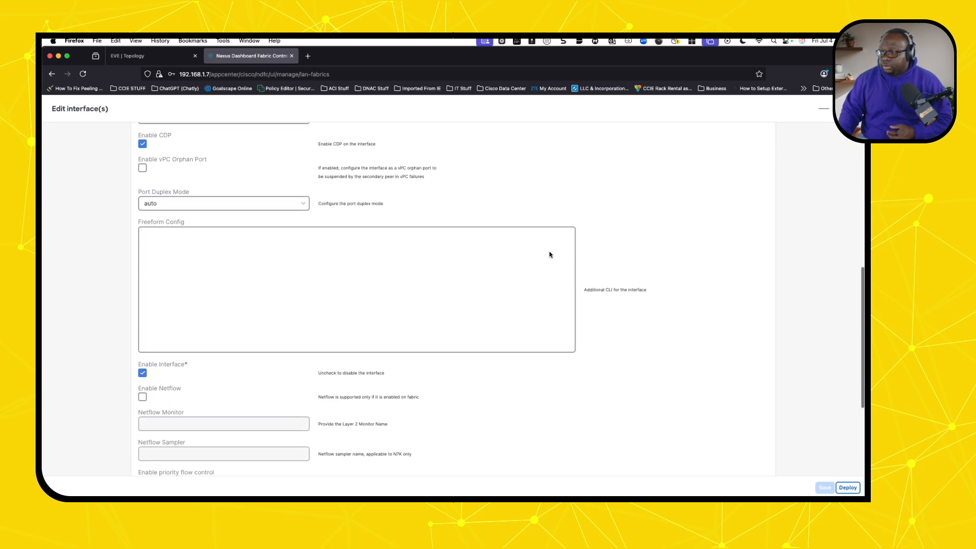
pyautogui.scroll(4, 610, 253)
pyautogui.click(844, 108)
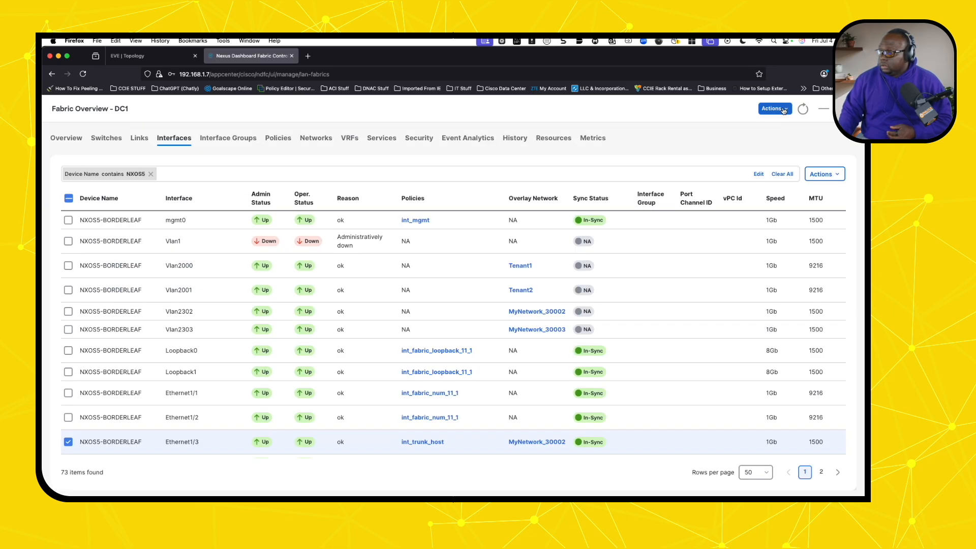
# - Open a widened console to NXOS5-BorderLeaf from the EVE topology and log in
pyautogui.click(139, 60)
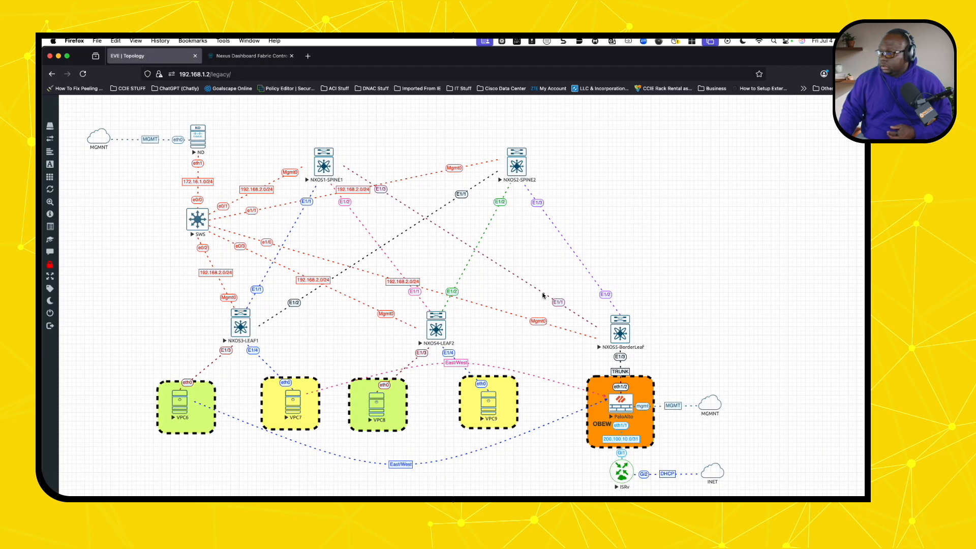
pyautogui.click(620, 333)
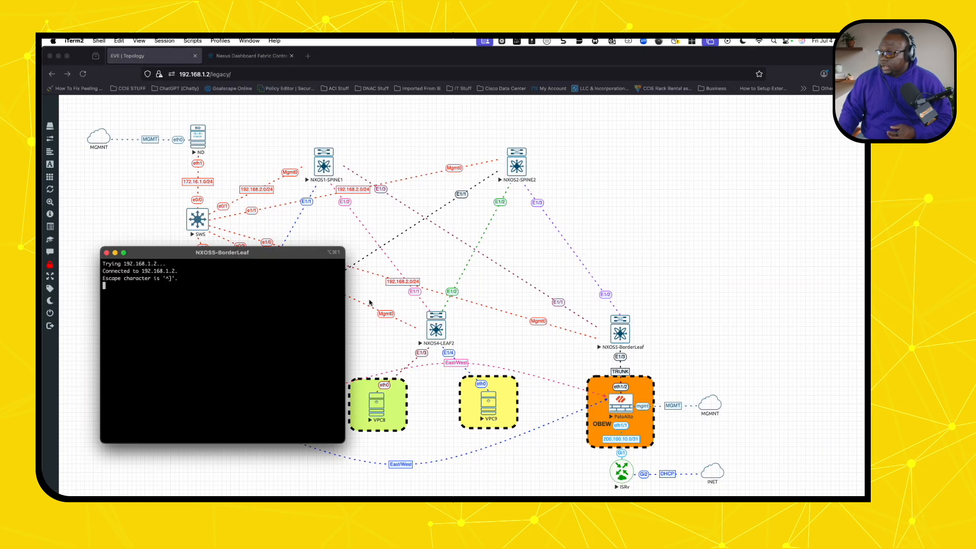
pyautogui.moveTo(344, 298); pyautogui.dragTo(679, 337)
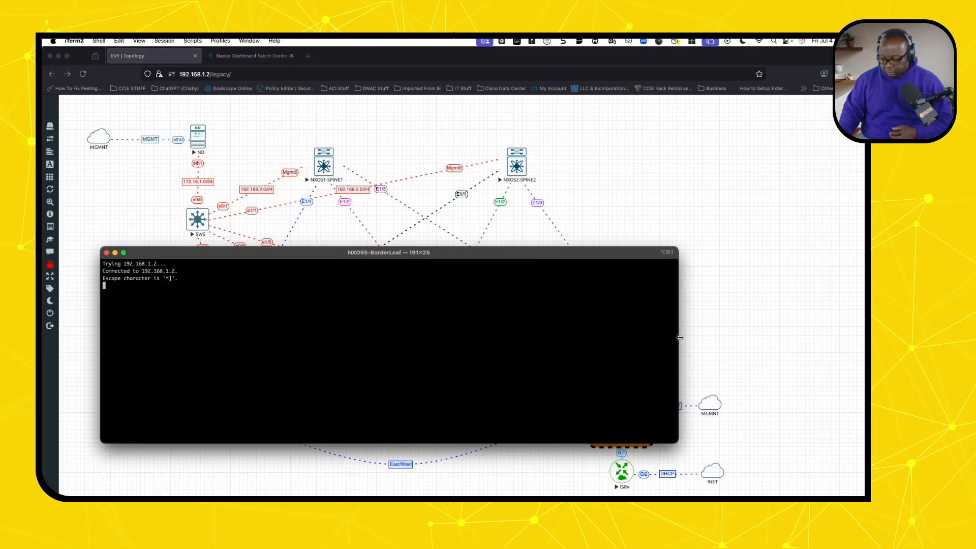
pyautogui.press('Return')
pyautogui.press('Return')
pyautogui.write('admin')
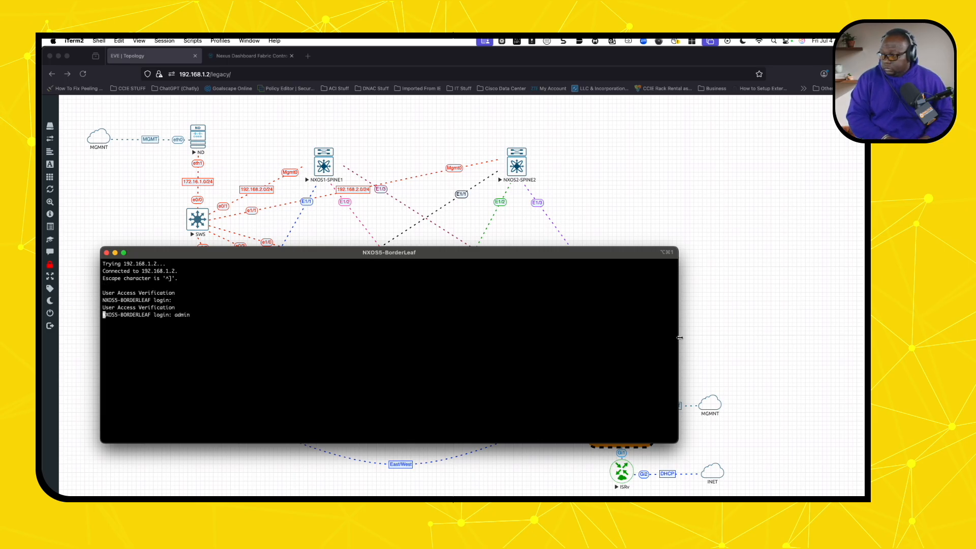
pyautogui.press('Return')
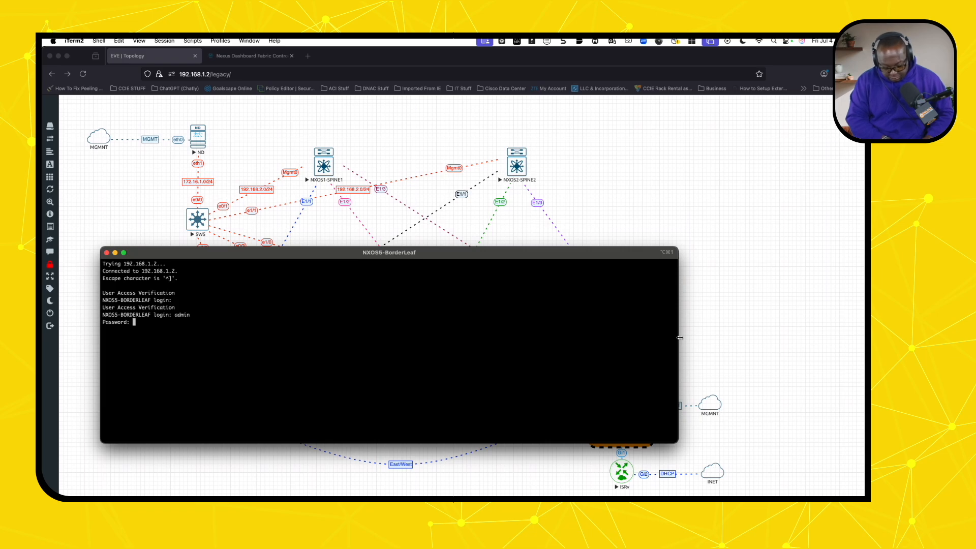
pyautogui.press('Return')
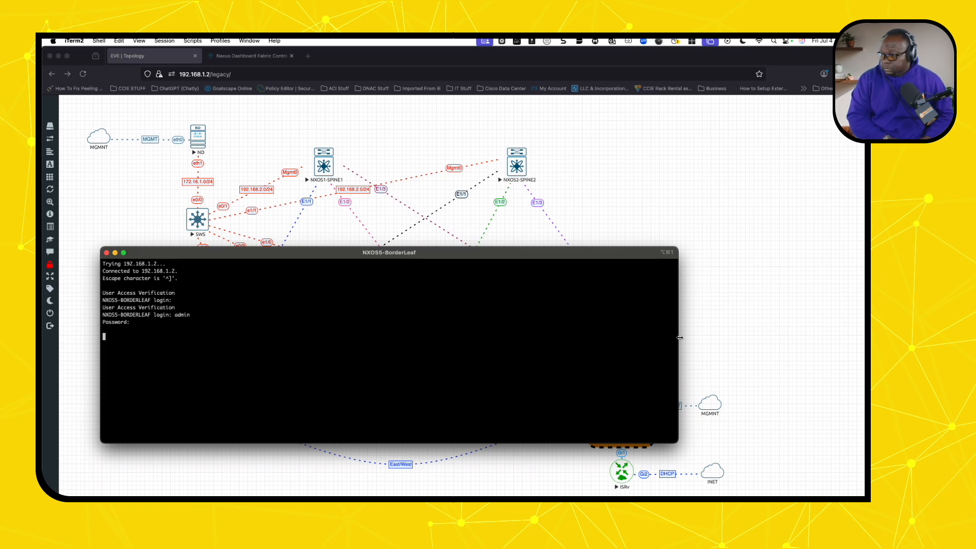
# - Run 'sh run int e1/3' to confirm the trunk allows VLANs 2302-2303
pyautogui.write('sh run')
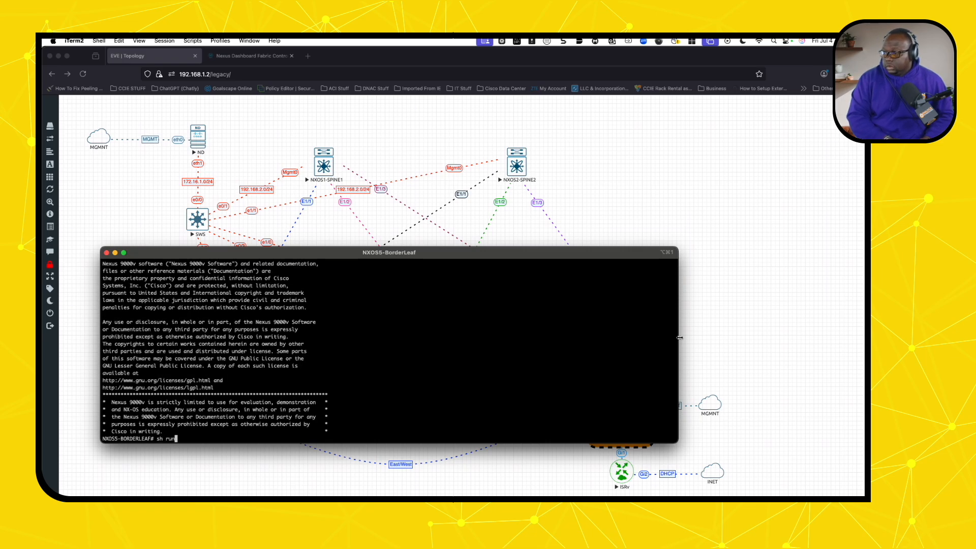
pyautogui.write(' int e1/')
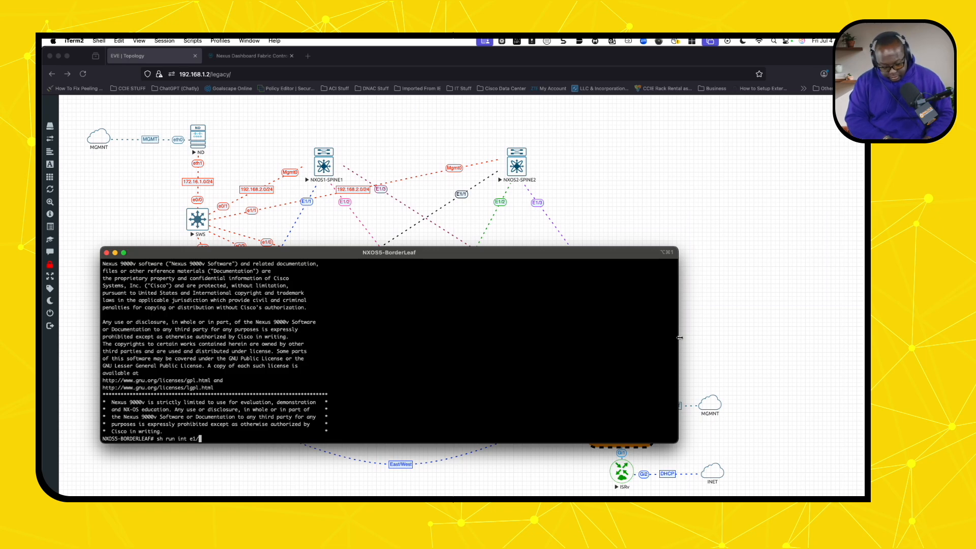
pyautogui.write('3')
pyautogui.press('Return')
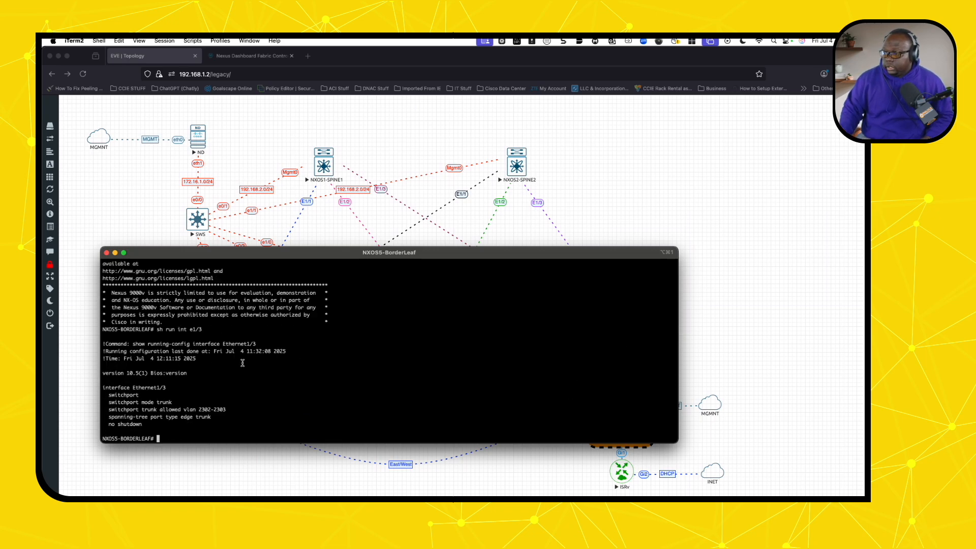
pyautogui.moveTo(142, 424); pyautogui.dragTo(109, 404)
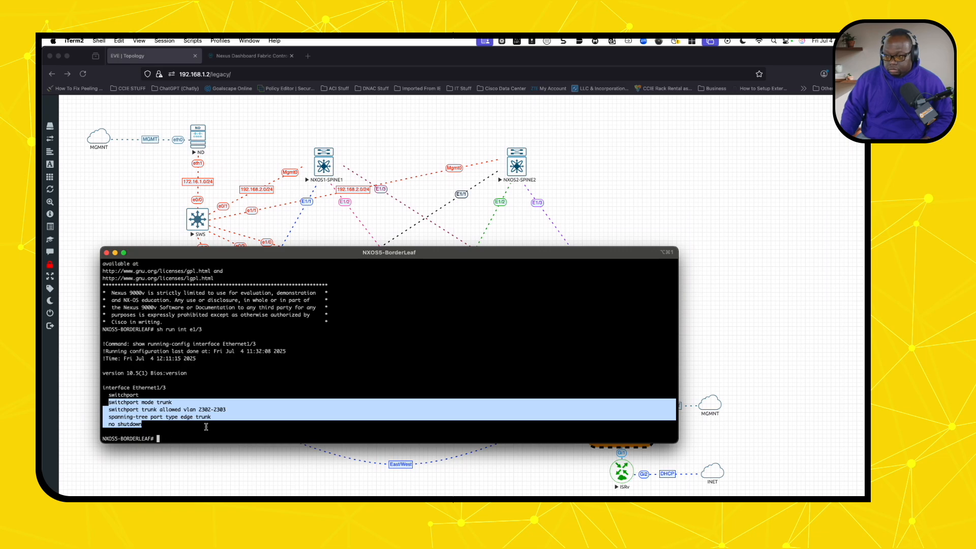
pyautogui.click(225, 434)
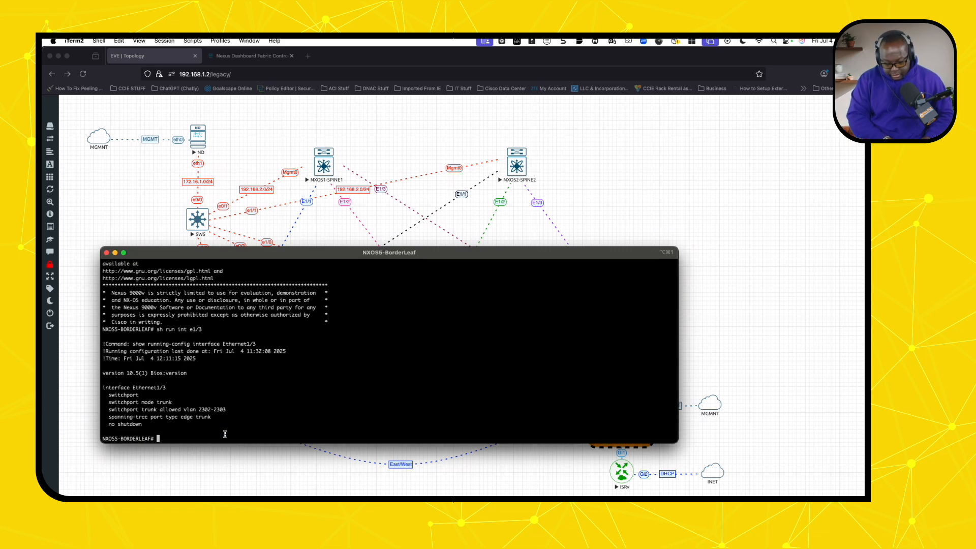
# - Show the Vlan2302 and Vlan2303 gateway configs, then close the border leaf console
pyautogui.write('sh run int vlan ')
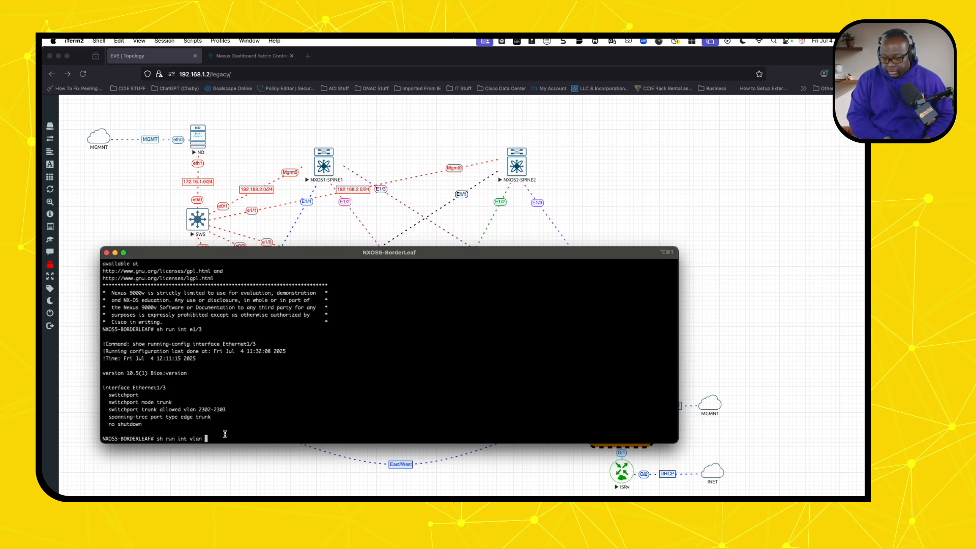
pyautogui.write('2302')
pyautogui.press('Return')
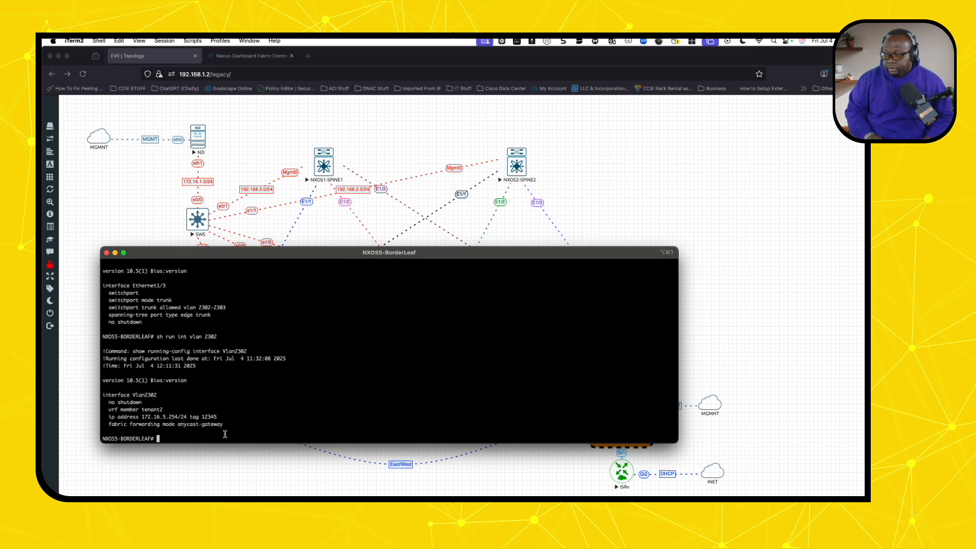
pyautogui.press('Up')
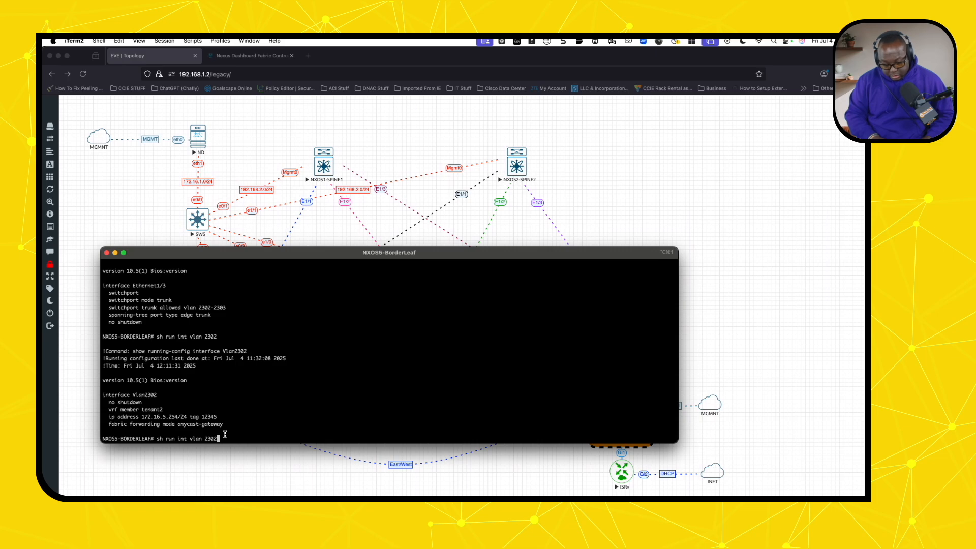
pyautogui.press('BackSpace')
pyautogui.write('3')
pyautogui.press('Return')
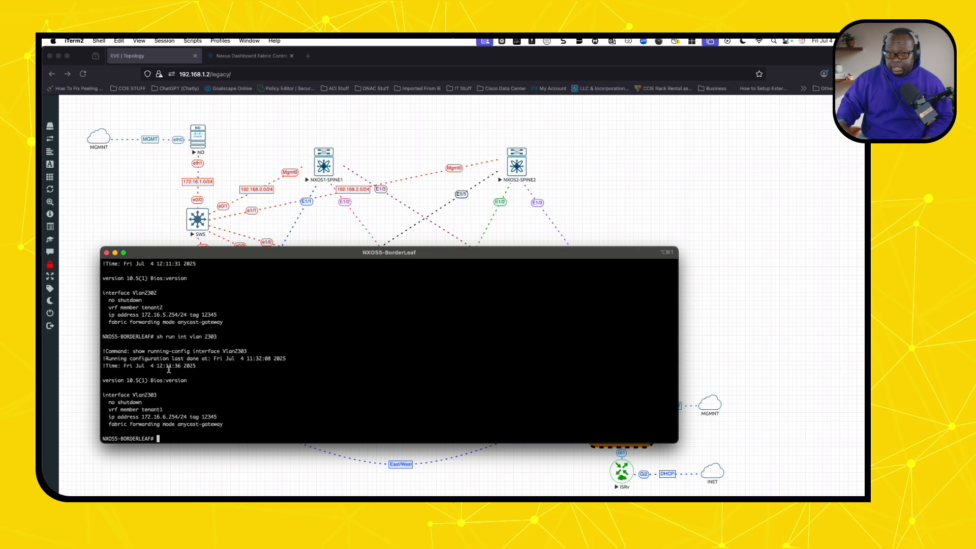
pyautogui.click(107, 253)
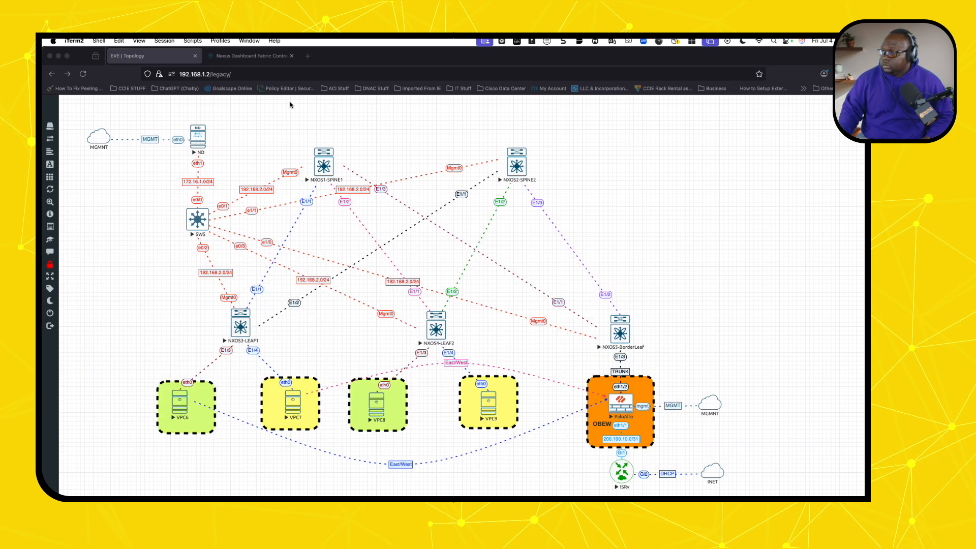
pyautogui.click(307, 56)
pyautogui.click(314, 74)
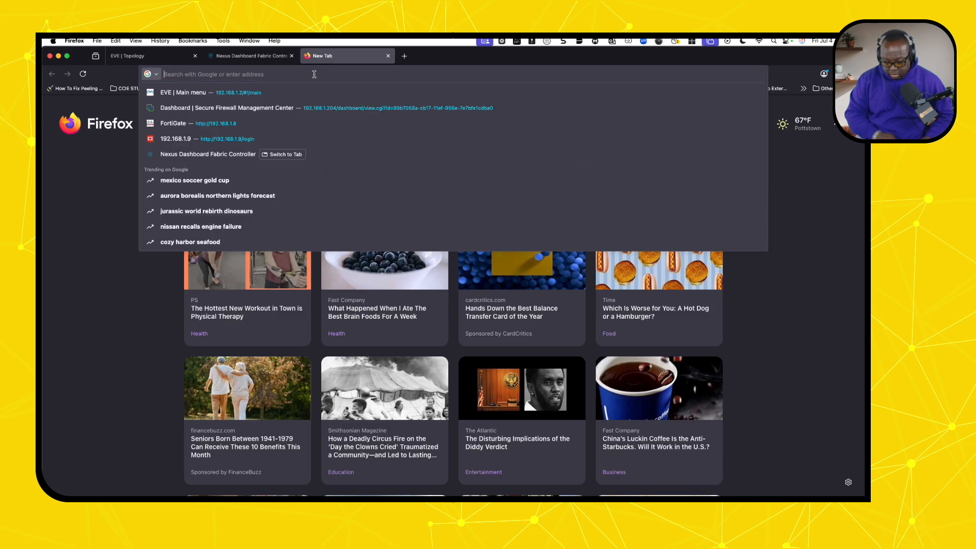
pyautogui.write('https:')
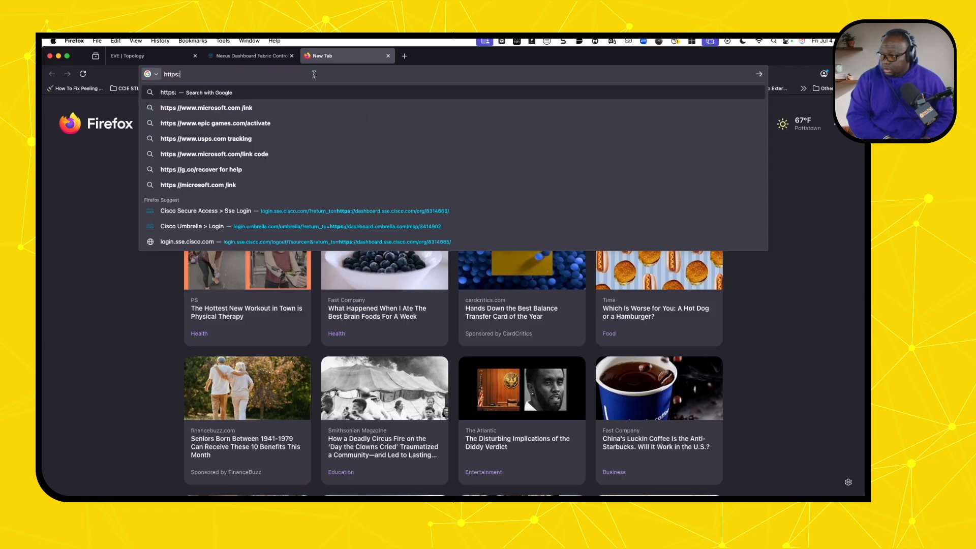
pyautogui.write('//192')
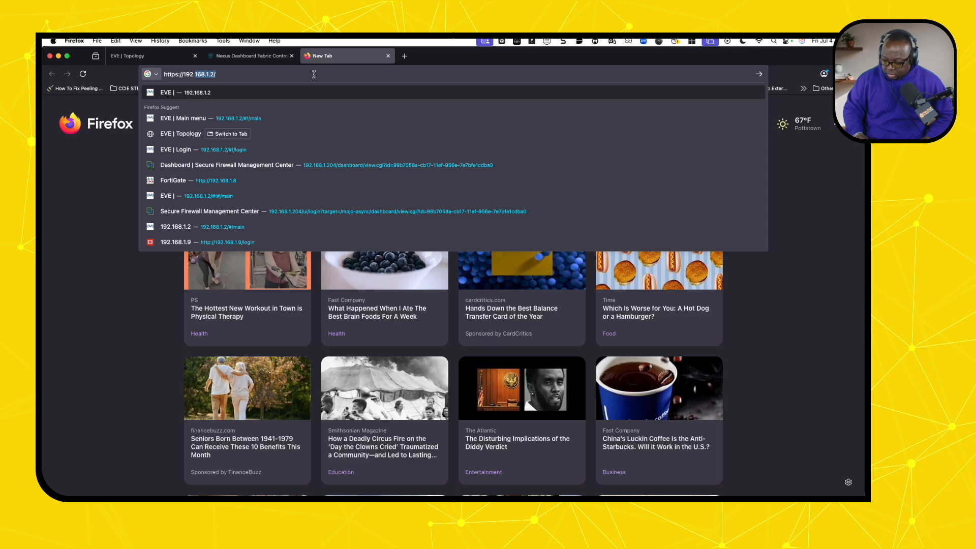
pyautogui.write('.168.164')
pyautogui.press('Return')
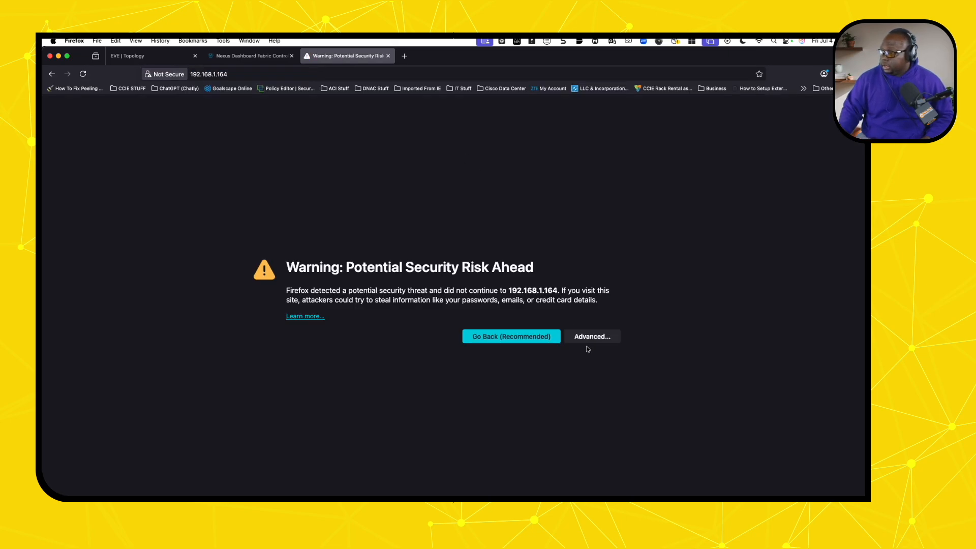
pyautogui.click(590, 338)
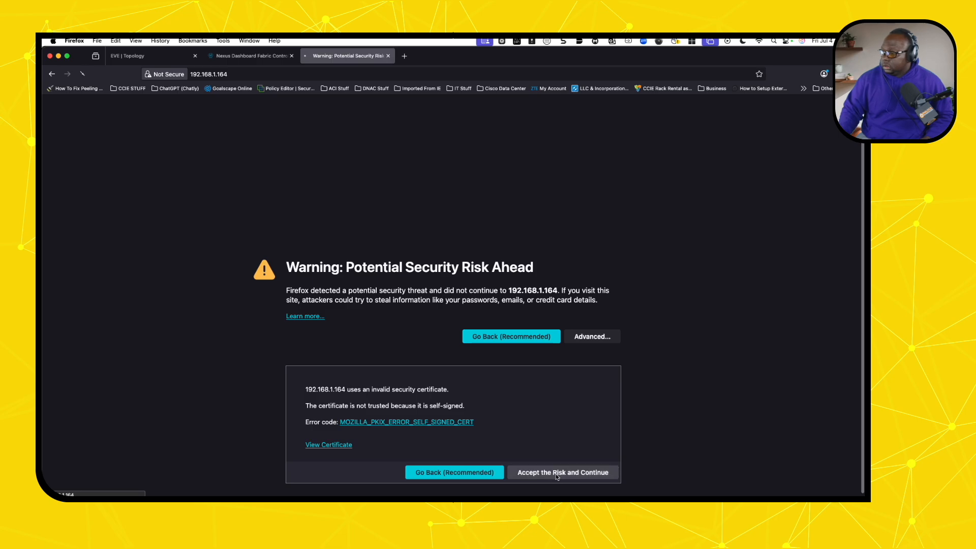
pyautogui.click(553, 472)
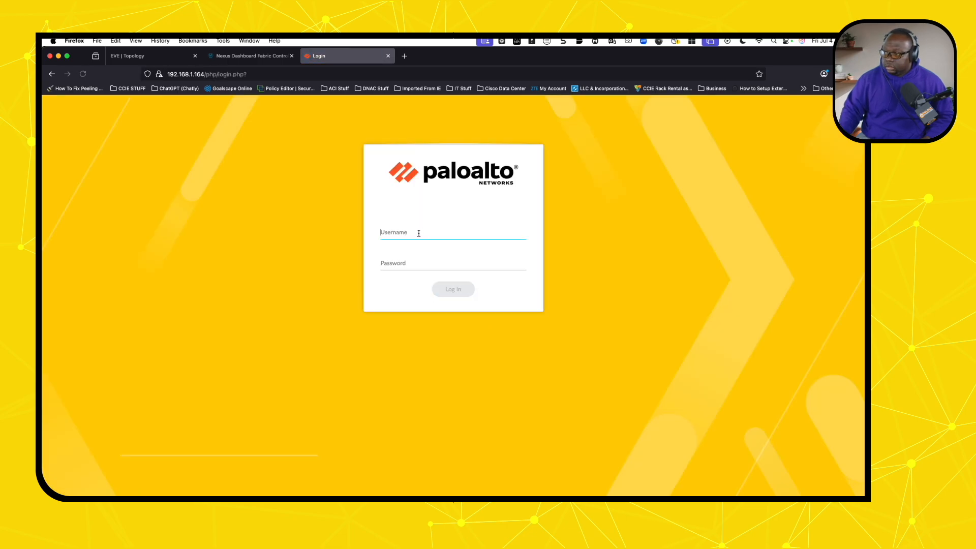
# - Sign in to the PAN-OS web UI with the admin username and password
pyautogui.write('admin')
pyautogui.press('Tab')
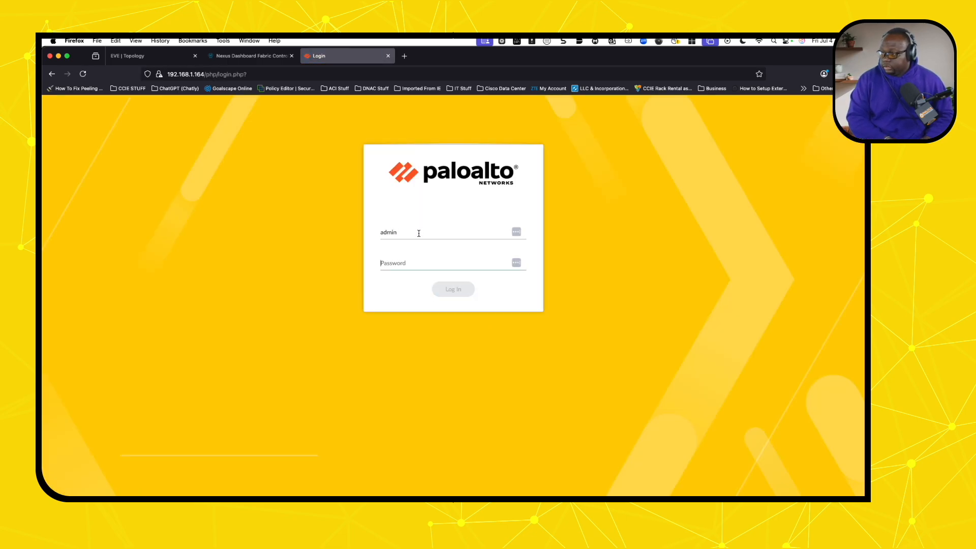
pyautogui.write('admin')
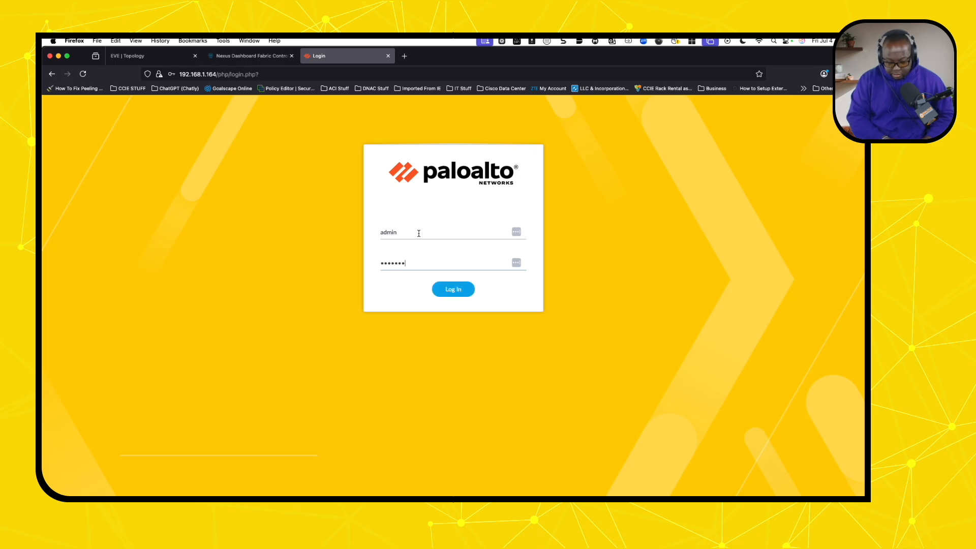
pyautogui.write('*****')
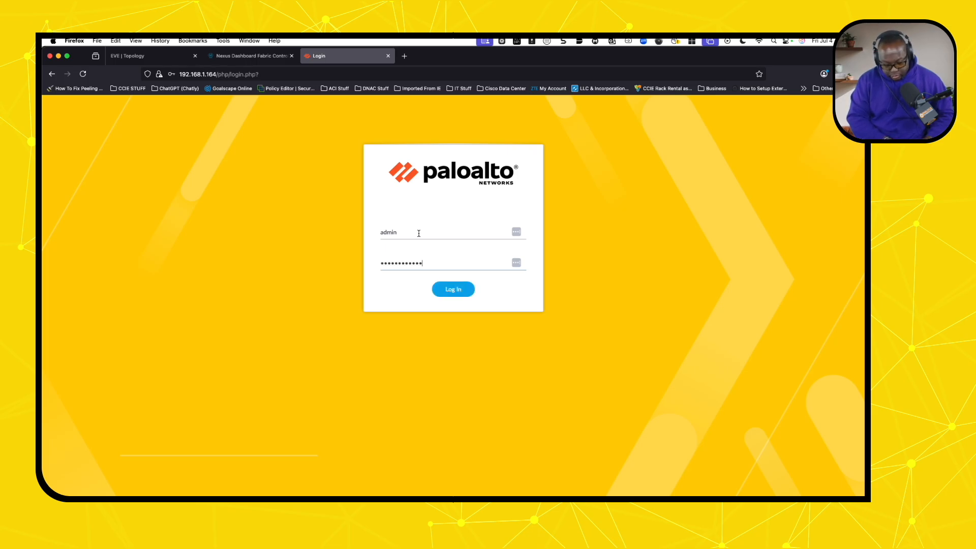
pyautogui.write('*')
pyautogui.press('Return')
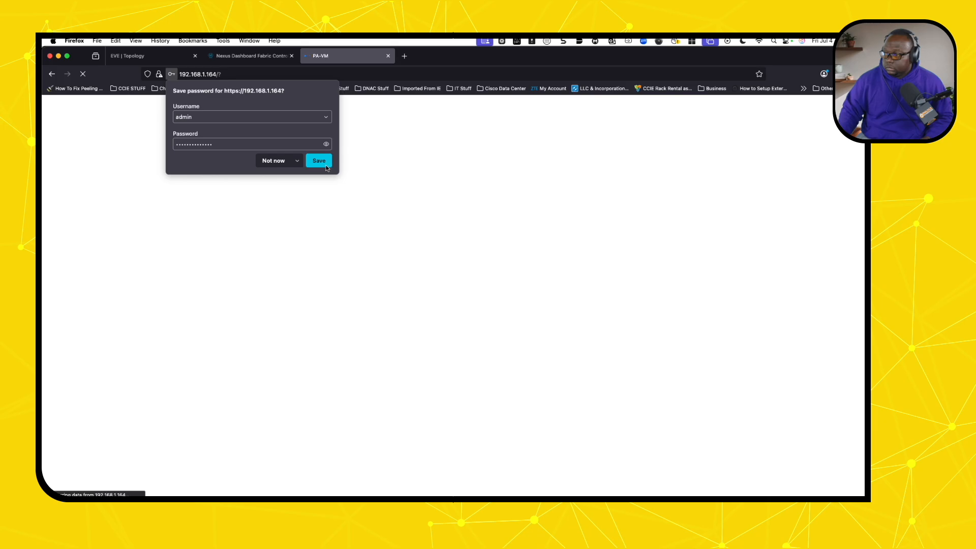
# - Save the login in the browser and dismiss the end-of-life and telemetry notices
pyautogui.click(319, 161)
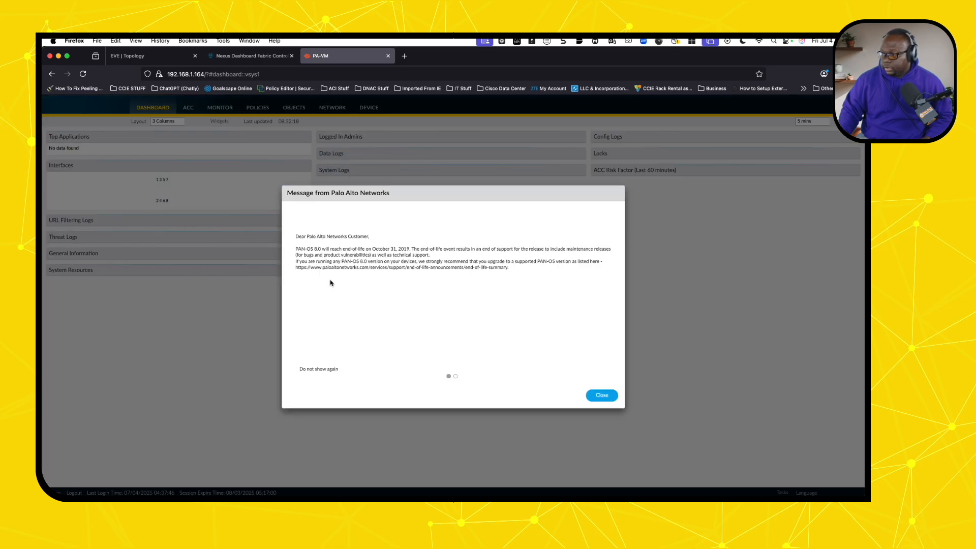
pyautogui.click(295, 372)
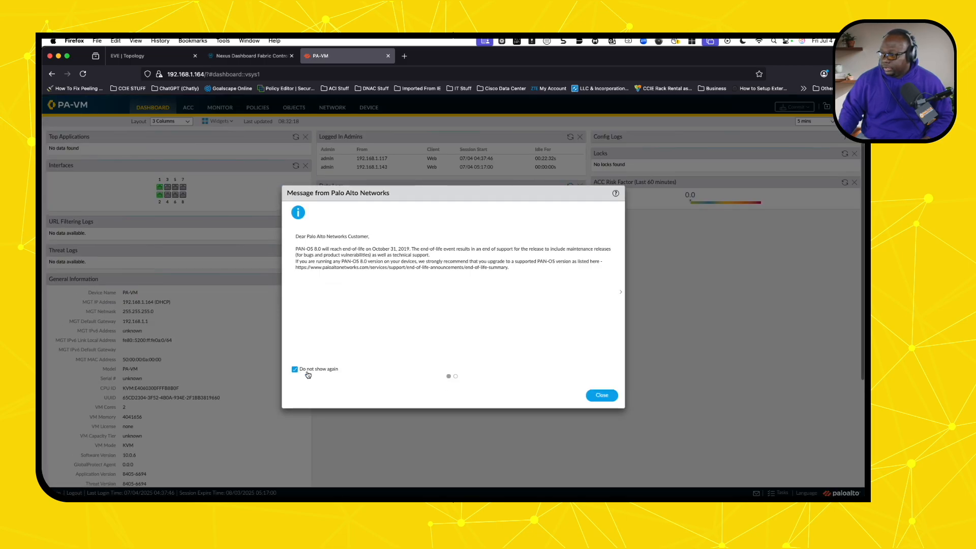
pyautogui.click(608, 396)
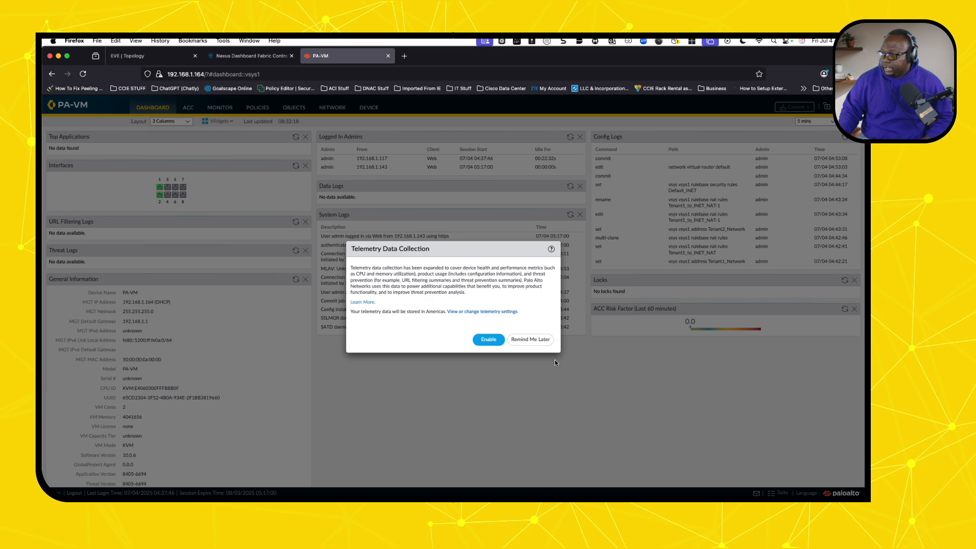
pyautogui.click(529, 342)
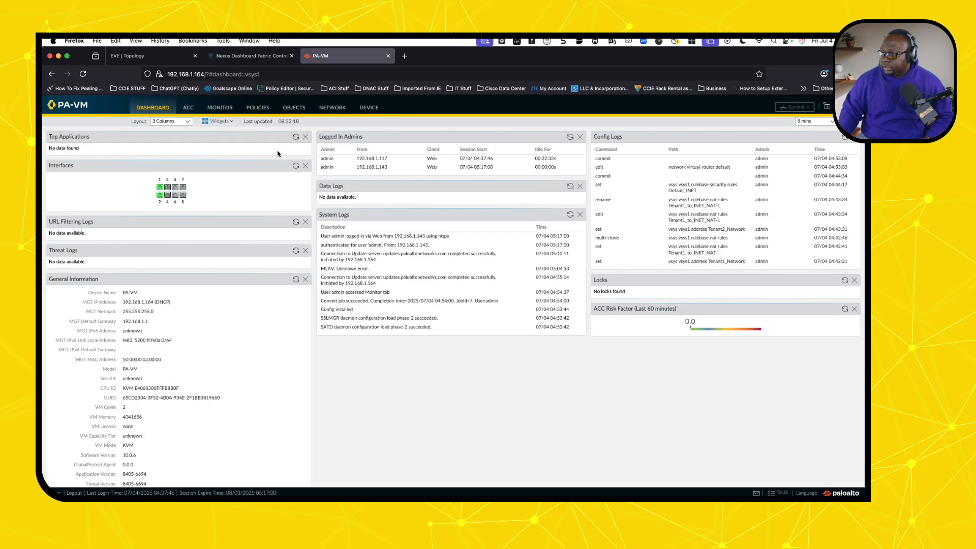
# - Review the firewall's Network interfaces, then the Security rulebase with Default_INET hit counts
pyautogui.click(328, 109)
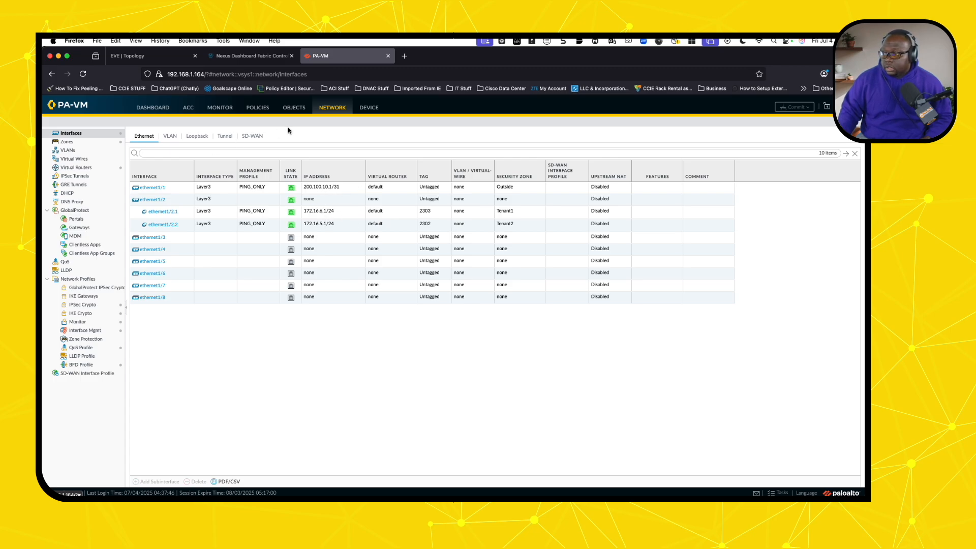
pyautogui.click(264, 110)
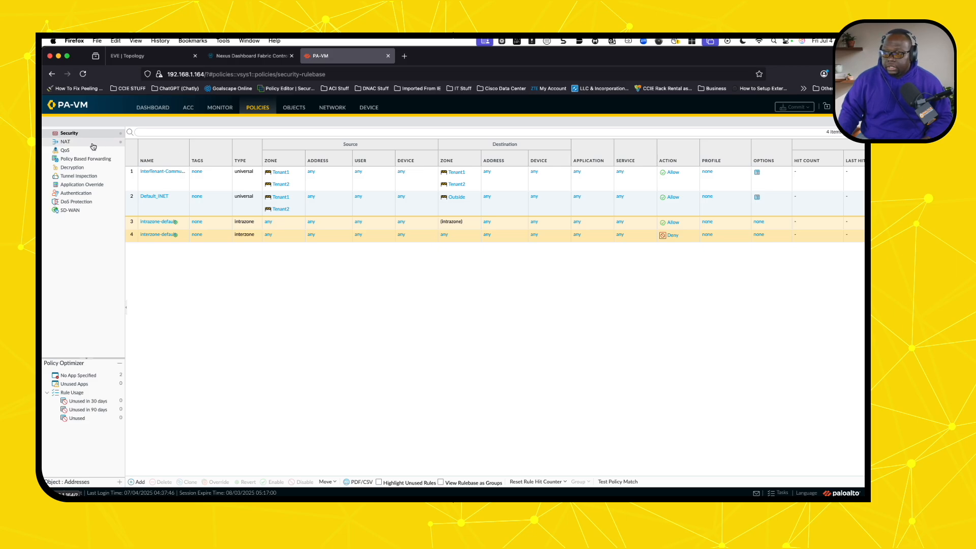
# - Check both NAT rules' hit counts, then go back to the EVE topology tab
pyautogui.click(66, 142)
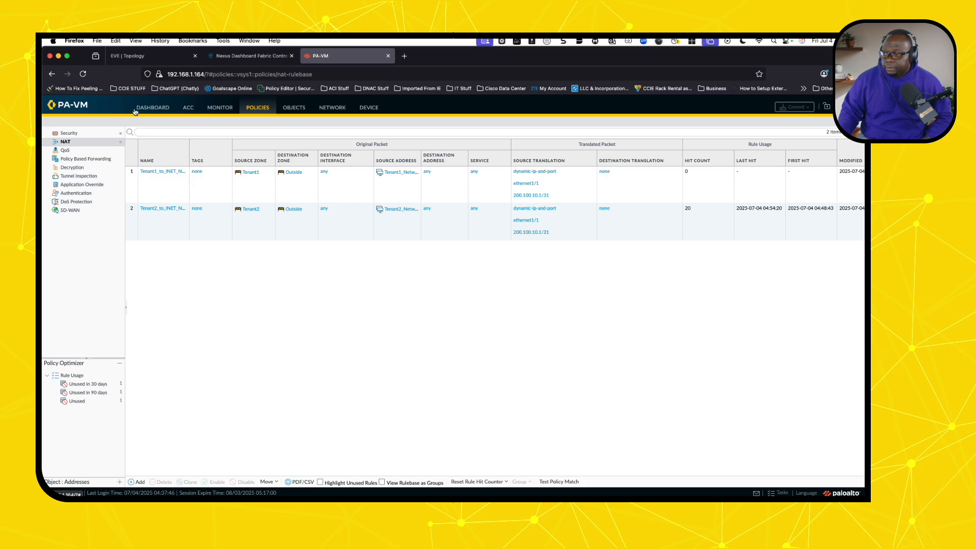
pyautogui.click(152, 59)
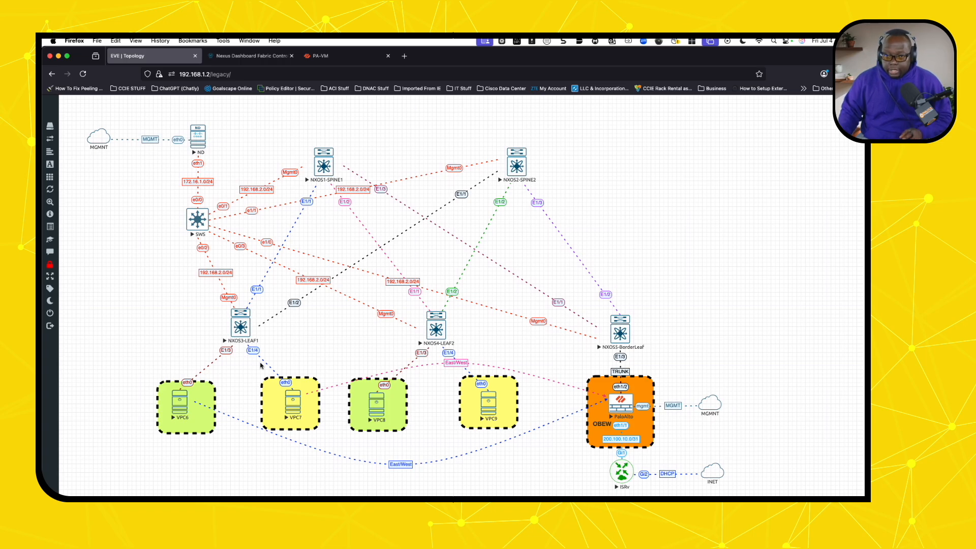
# - Open a widened console to NXOS3-LEAF1 and get a switch prompt
pyautogui.click(242, 331)
pyautogui.moveTo(345, 300); pyautogui.dragTo(768, 383)
pyautogui.press('Return')
pyautogui.press('Return')
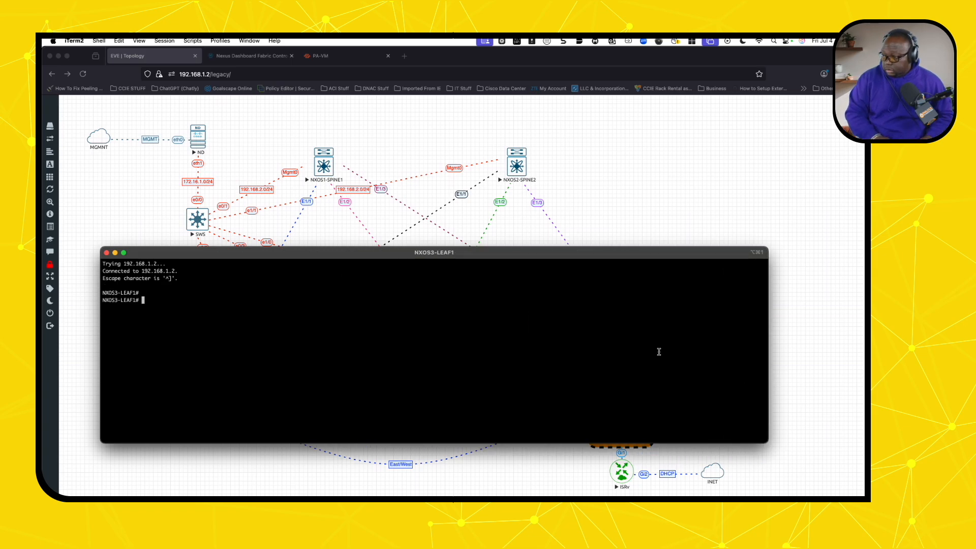
# - List VRF Tenant1 routes, noting the VXLAN default route and 172.16.3.0/24 via the firewall
pyautogui.write('sh ip ')
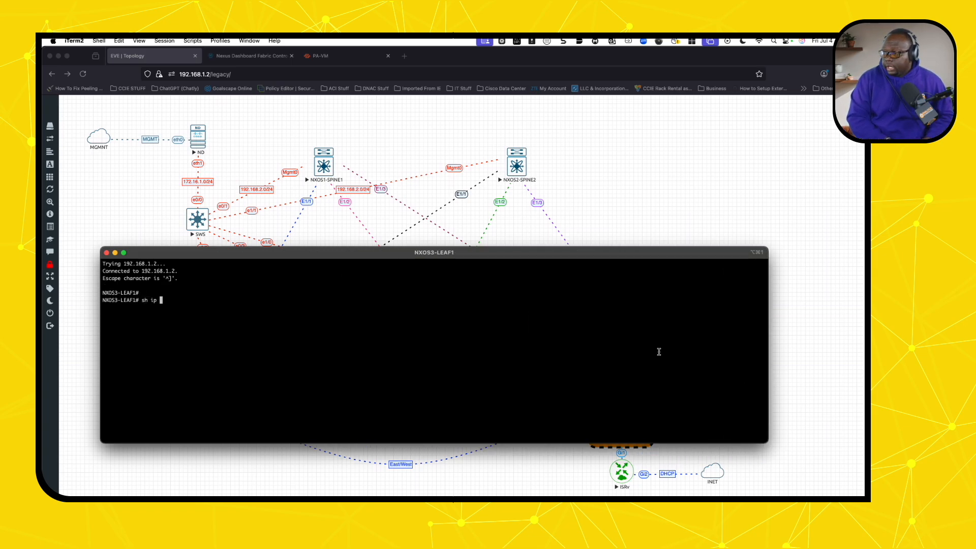
pyautogui.write('route vrf Ten')
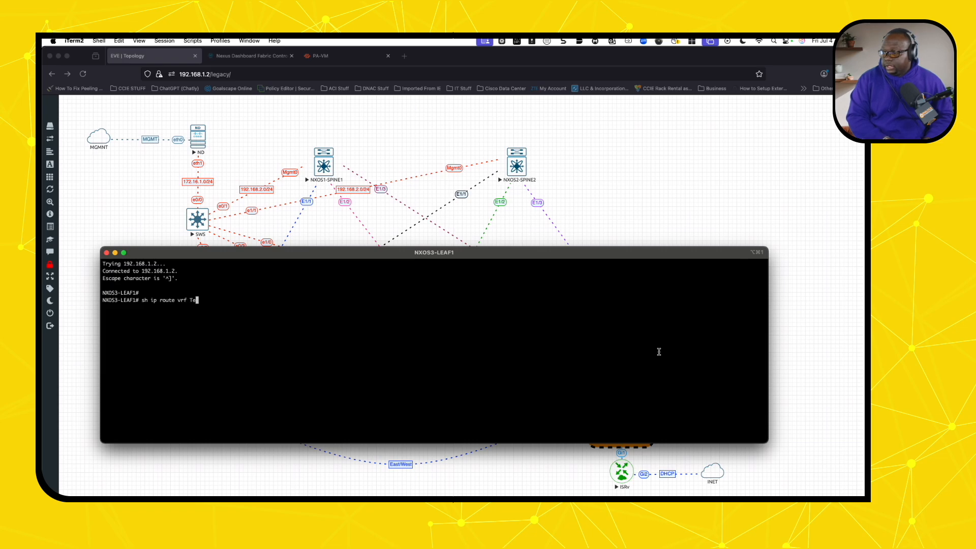
pyautogui.press('Tab')
pyautogui.write('ant1')
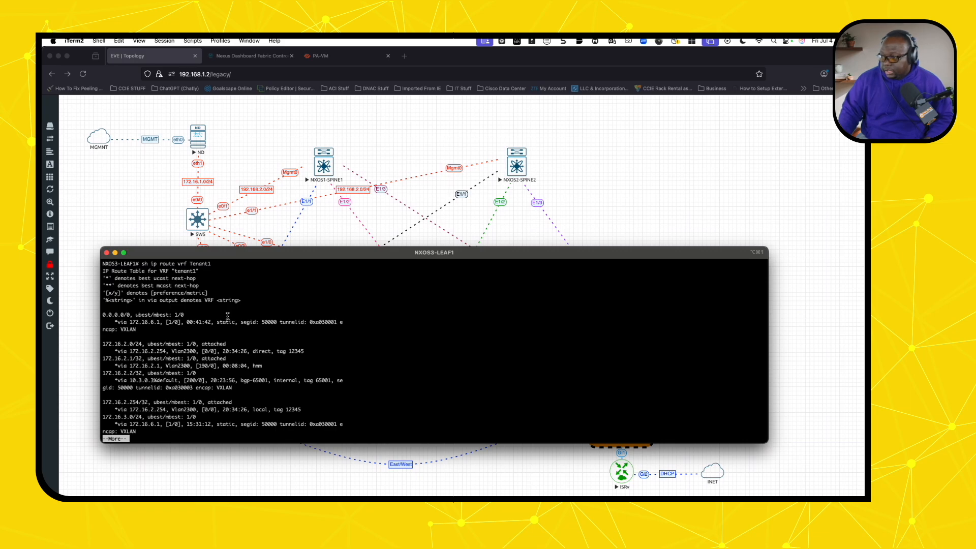
pyautogui.moveTo(140, 329); pyautogui.dragTo(106, 313)
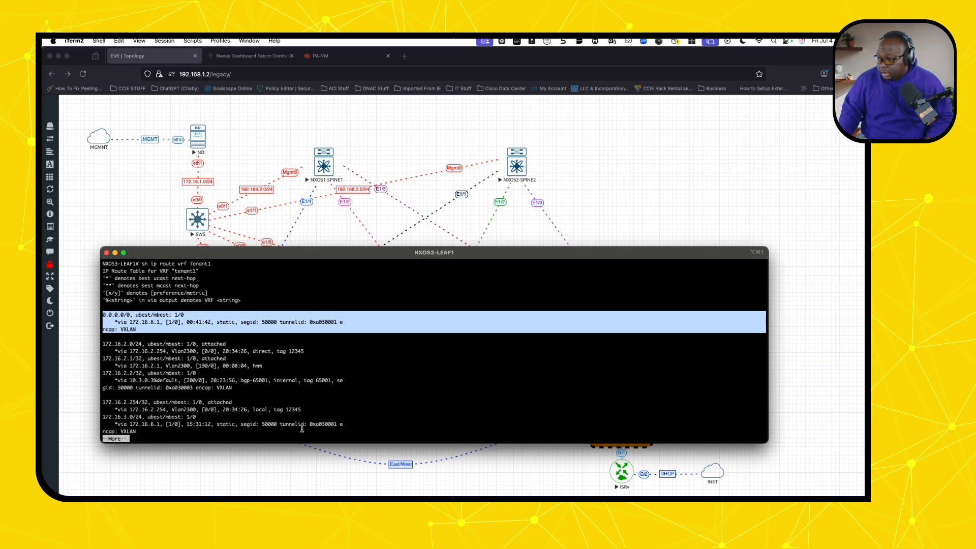
pyautogui.moveTo(348, 427); pyautogui.dragTo(102, 418)
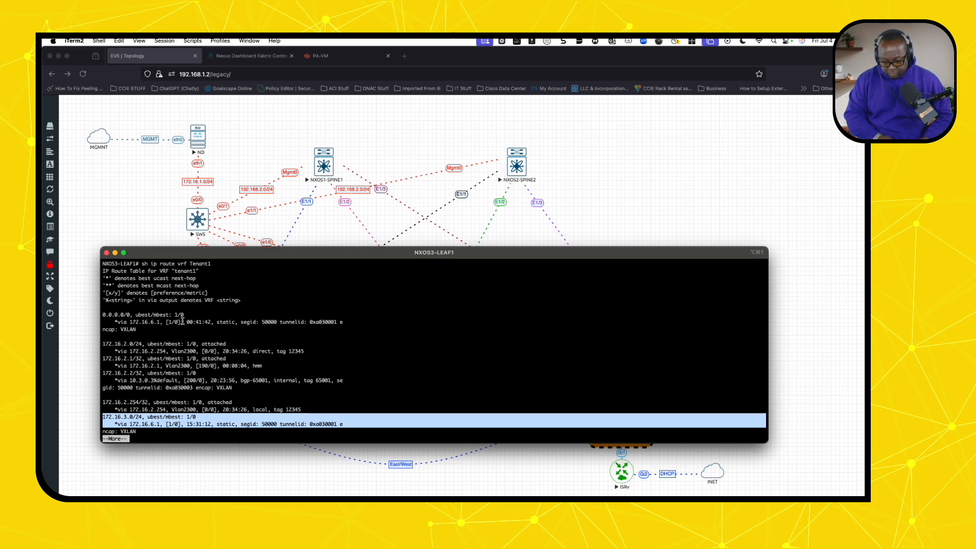
pyautogui.press('space')
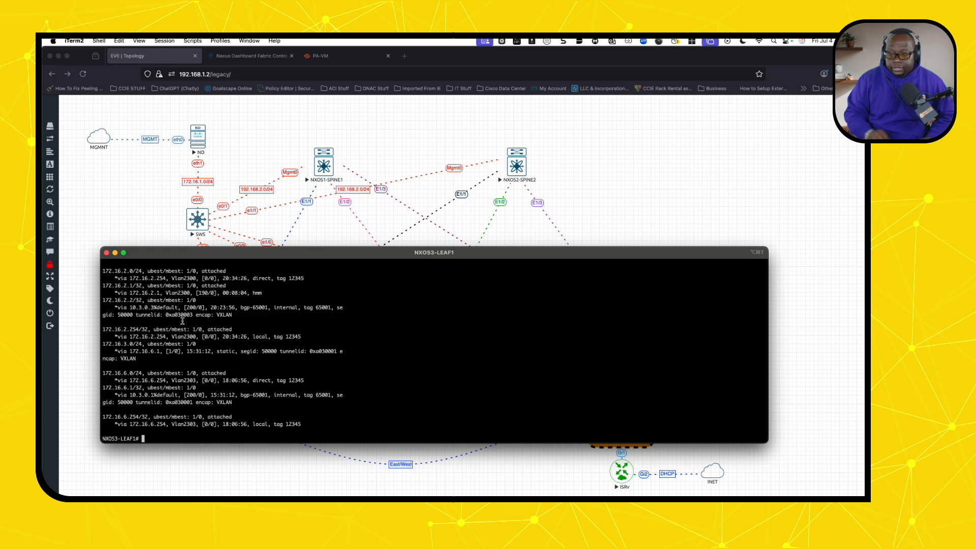
# - List VRF Tenant2 routes, noting the default and 172.16.2.0/24 routes via 172.16.5.1
pyautogui.write('sh ip route vrf Tenant1')
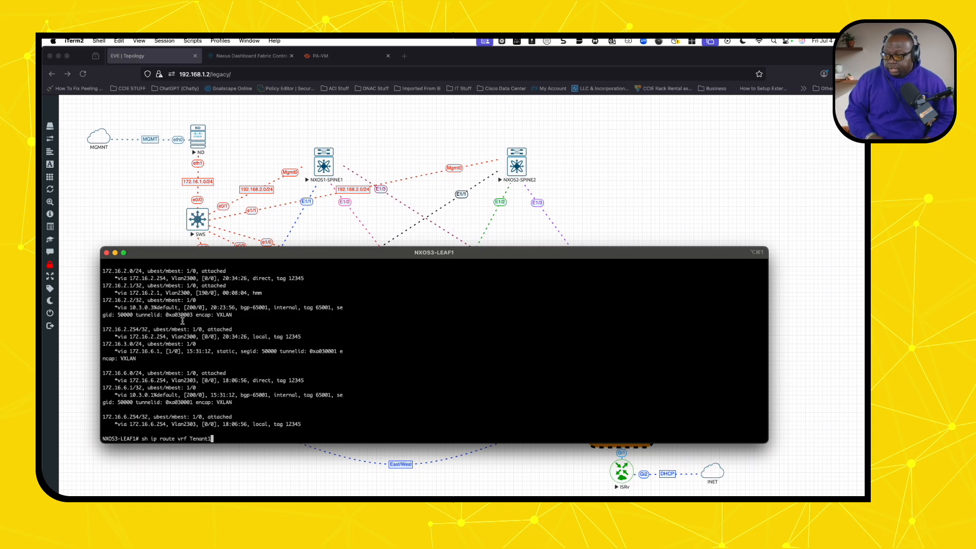
pyautogui.press('BackSpace')
pyautogui.write('2')
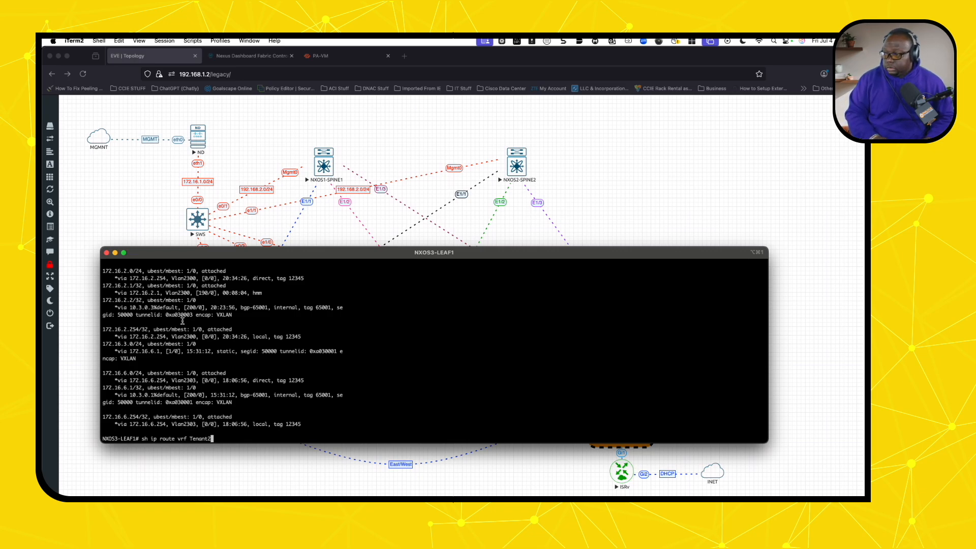
pyautogui.press('Return')
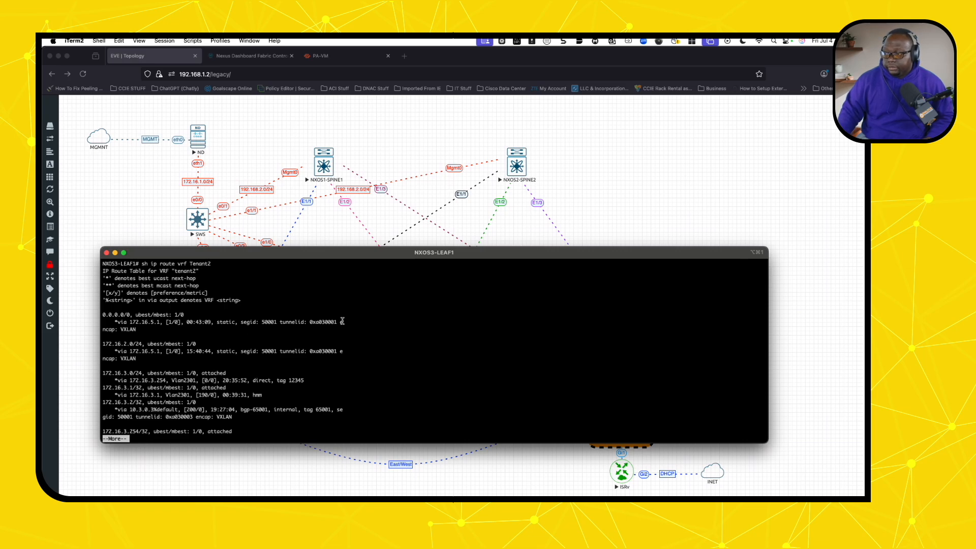
pyautogui.moveTo(342, 321); pyautogui.dragTo(105, 316)
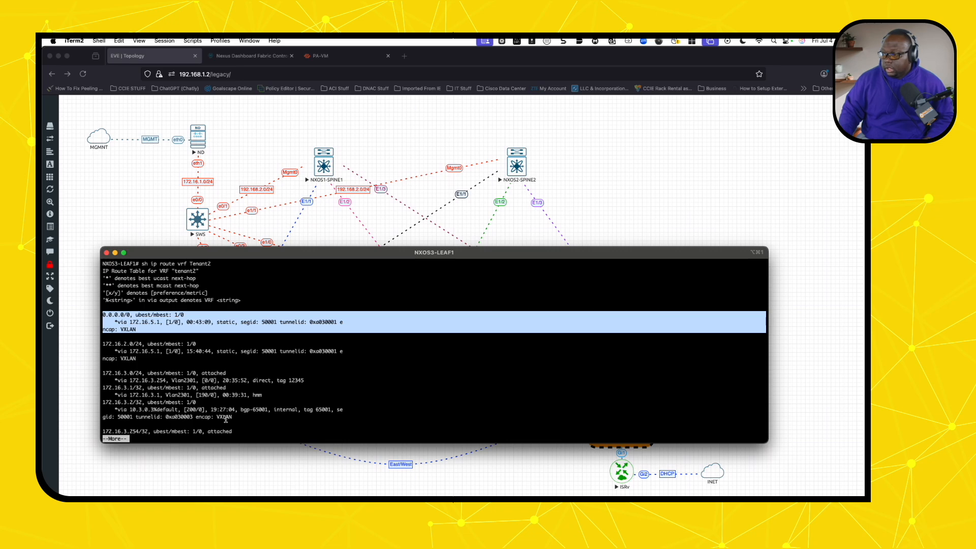
pyautogui.press('space')
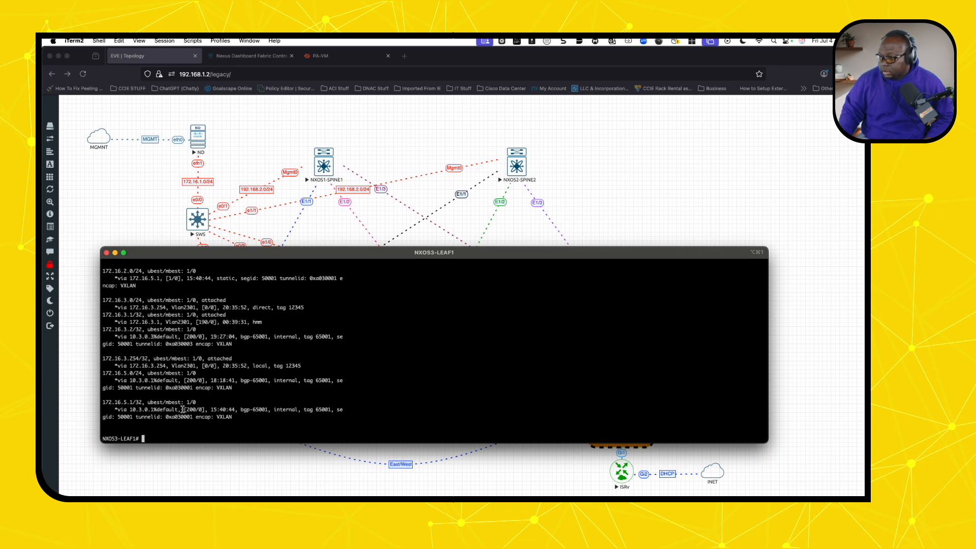
pyautogui.scroll(1, 183, 409)
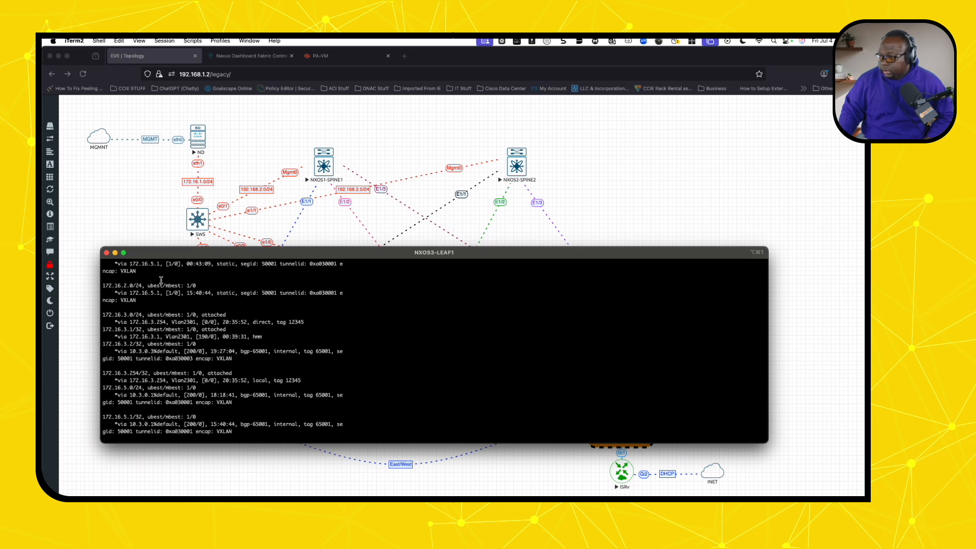
pyautogui.moveTo(139, 300); pyautogui.dragTo(102, 286)
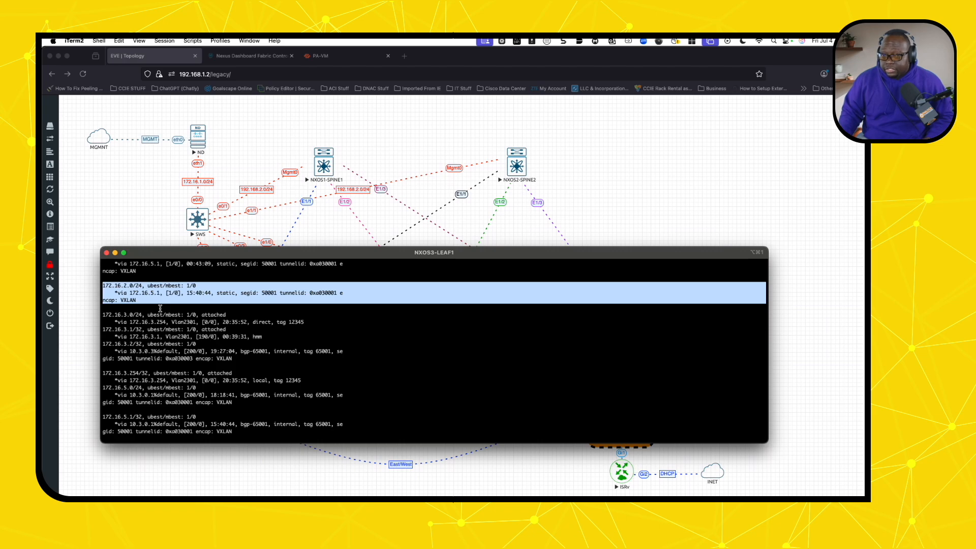
# - Close the leaf console and open a responsive VPCS console on VPC8 instead of VPC6
pyautogui.click(106, 253)
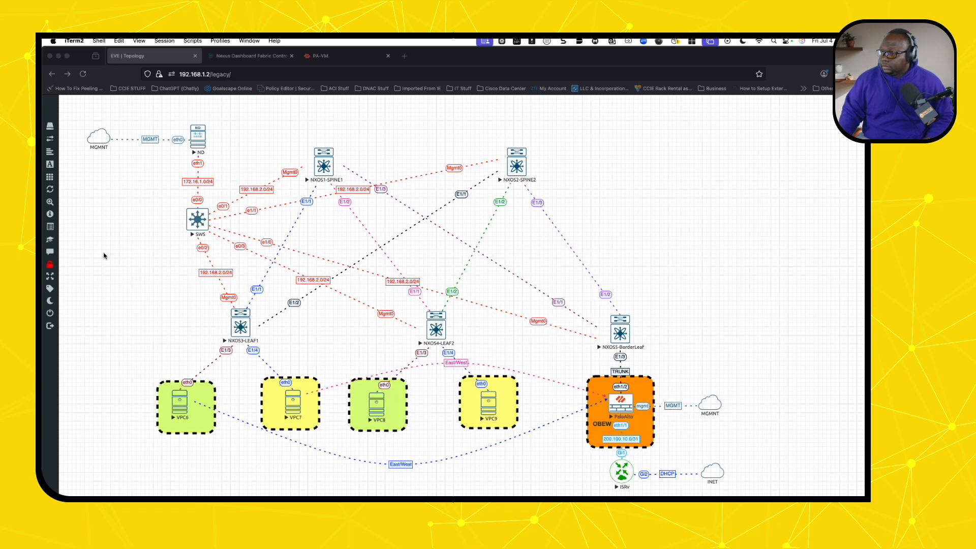
pyautogui.click(180, 403)
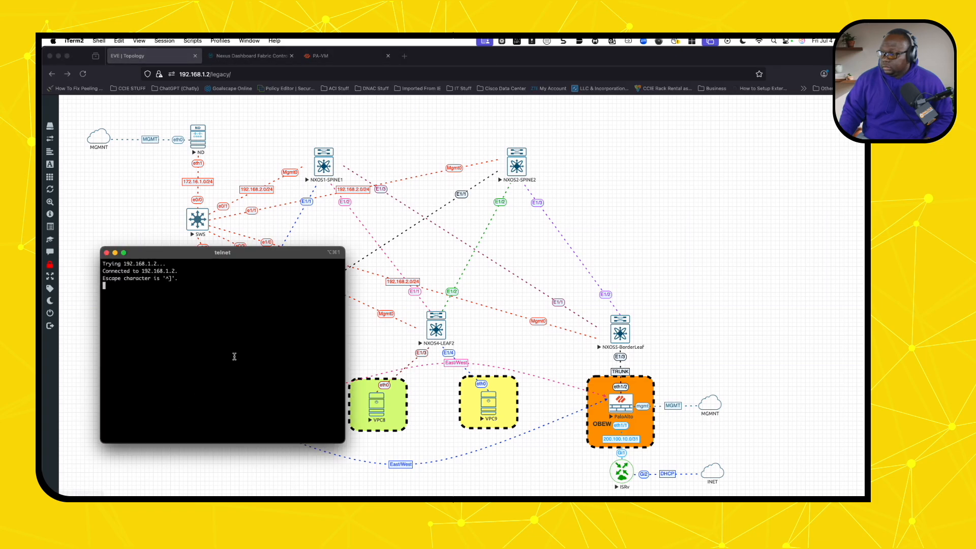
pyautogui.press('Return')
pyautogui.press('Return')
pyautogui.press('Return')
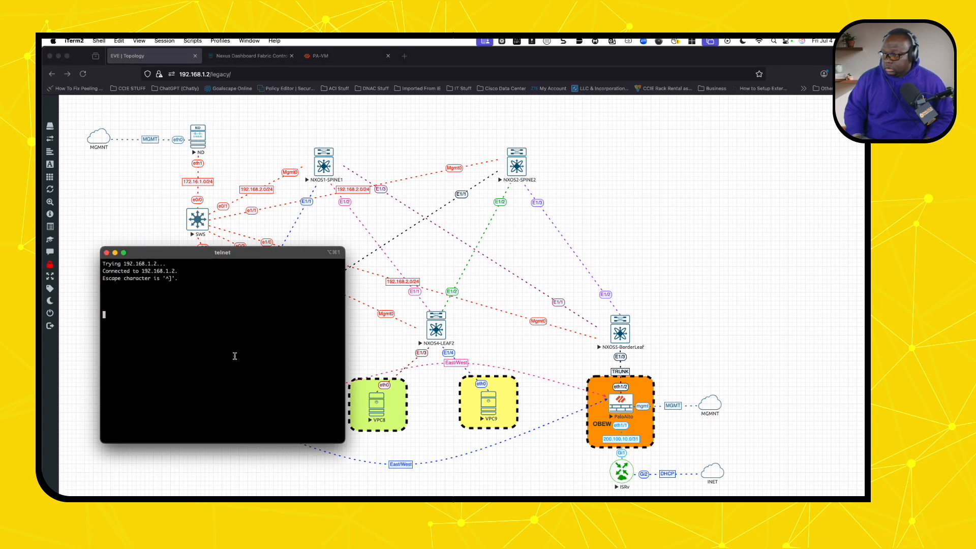
pyautogui.click(107, 253)
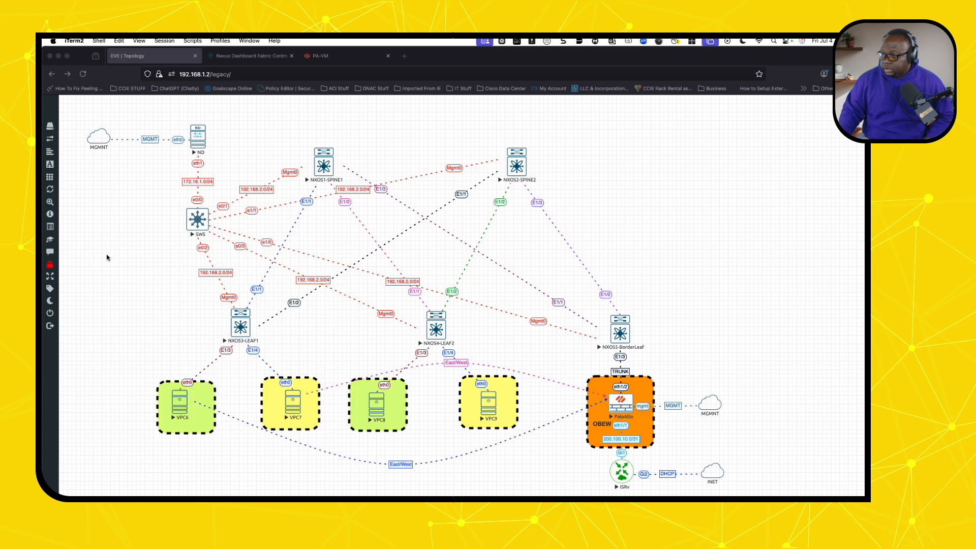
pyautogui.click(382, 405)
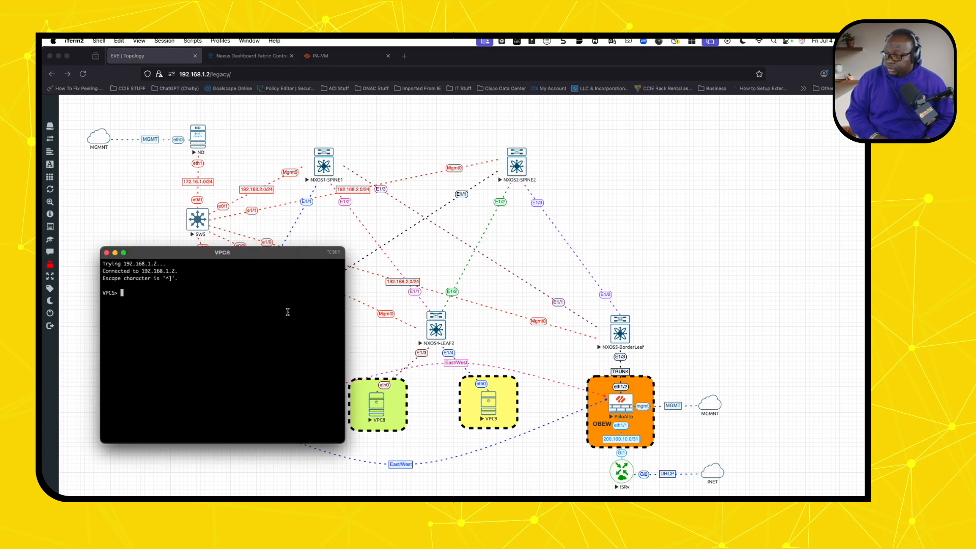
pyautogui.press('Return')
pyautogui.press('Return')
# - Show VPC8's IP address and gateway, then ping its gateway 172.16.2.1
pyautogui.write('sh ')
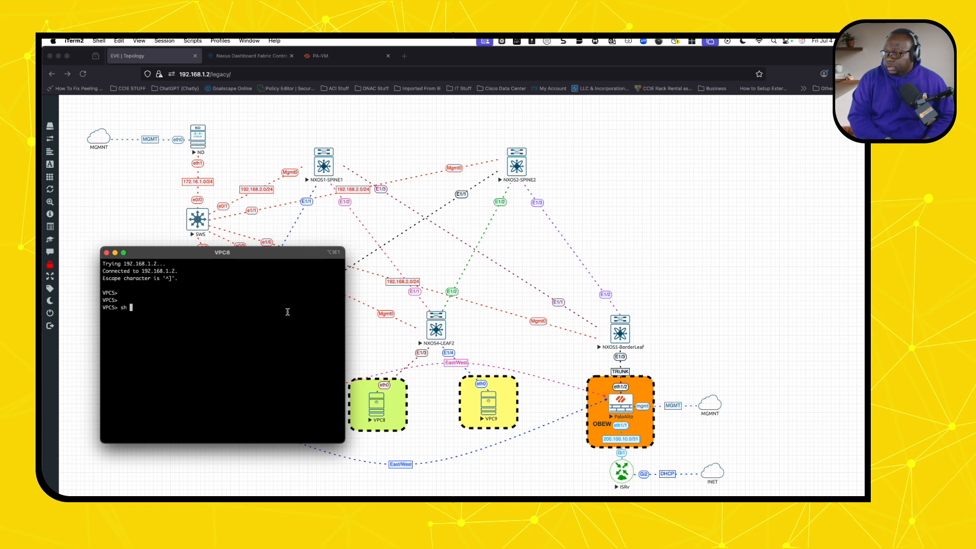
pyautogui.write('ow ip')
pyautogui.press('BackSpace')
pyautogui.press('BackSpace')
pyautogui.press('BackSpace')
pyautogui.press('BackSpace')
pyautogui.press('BackSpace')
pyautogui.press('BackSpace')
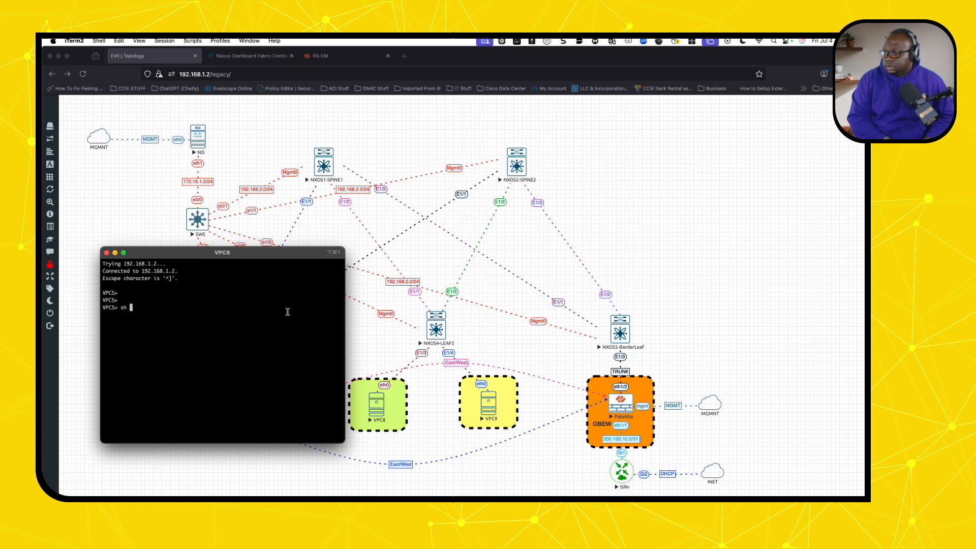
pyautogui.write('ow ip')
pyautogui.press('Return')
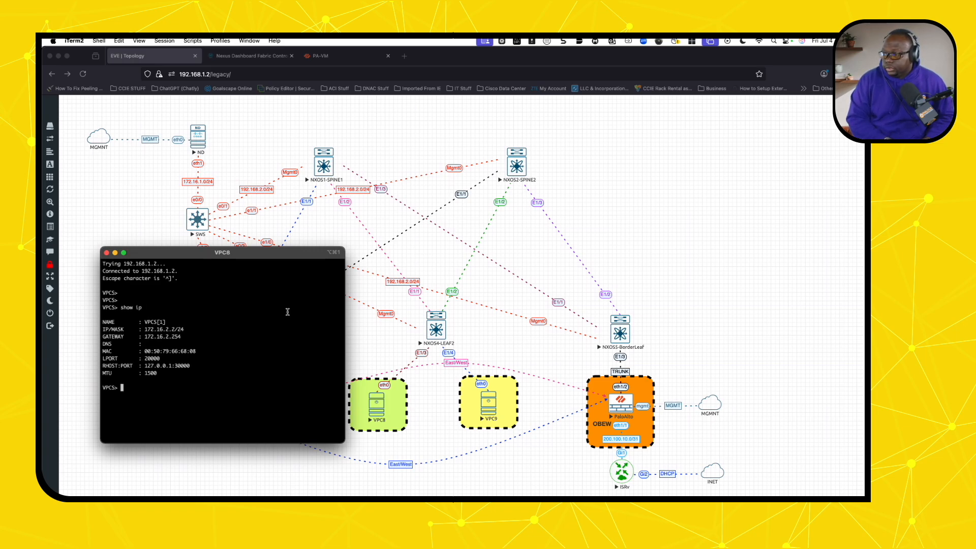
pyautogui.write('pin')
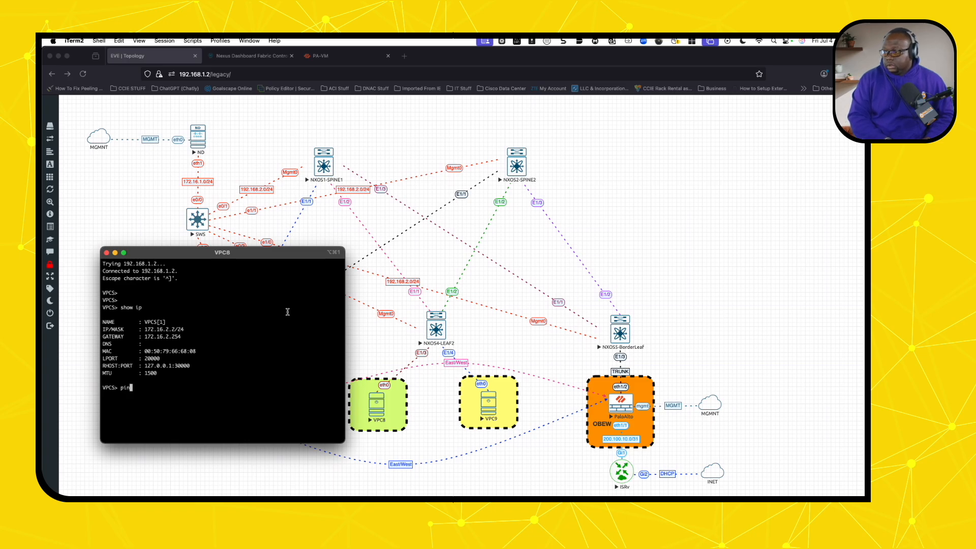
pyautogui.write('g 17')
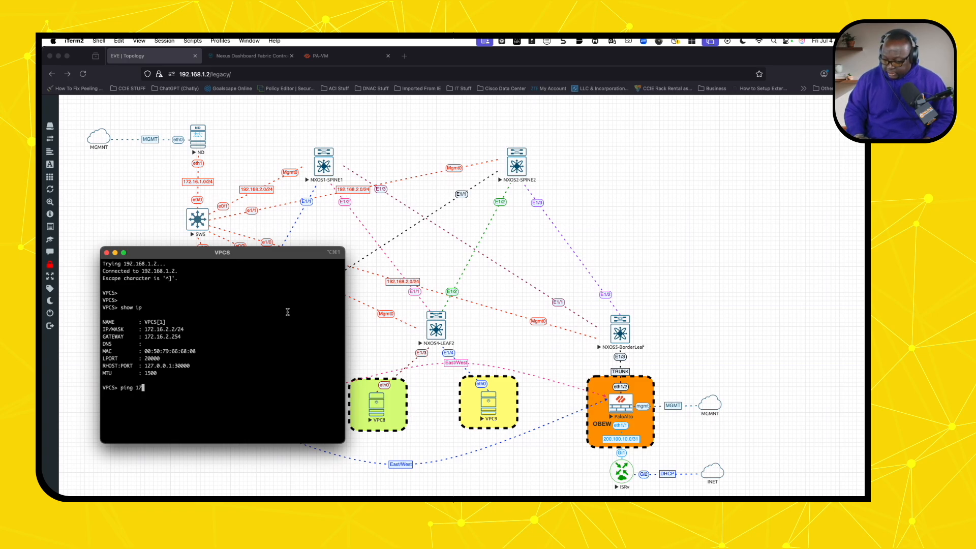
pyautogui.write('2.16.2.1')
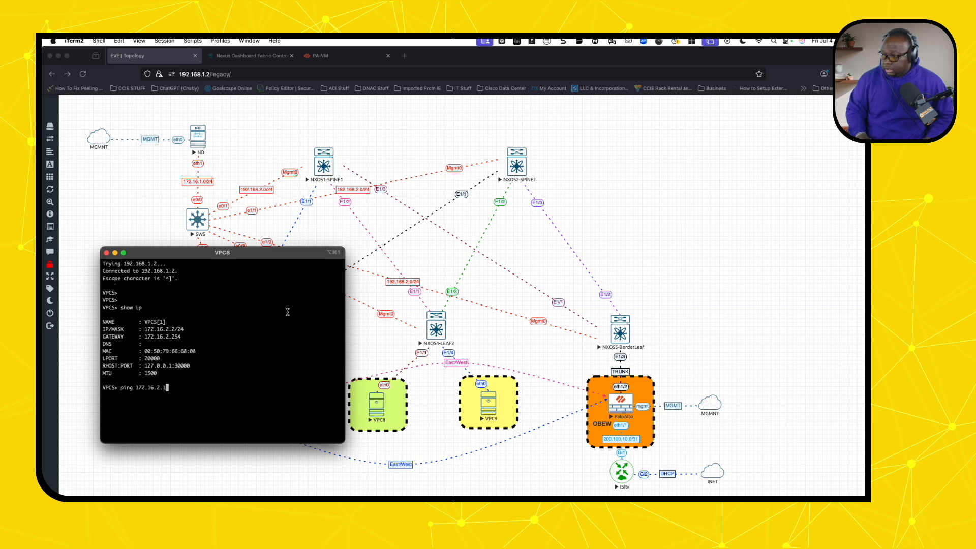
pyautogui.press('Return')
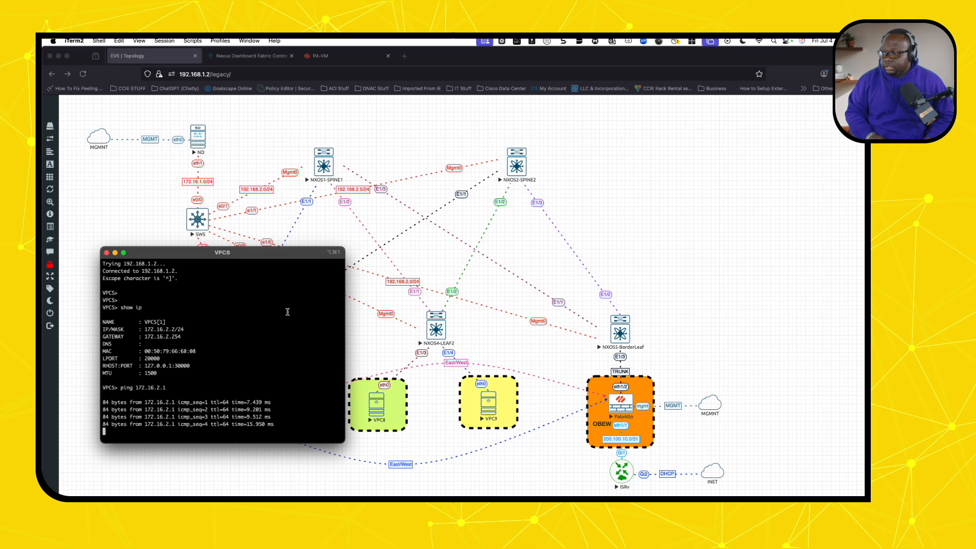
# - Ping the other tenant's gateway 172.16.3.1 from VPC8 and get five replies
pyautogui.moveTo(271, 253); pyautogui.dragTo(543, 159)
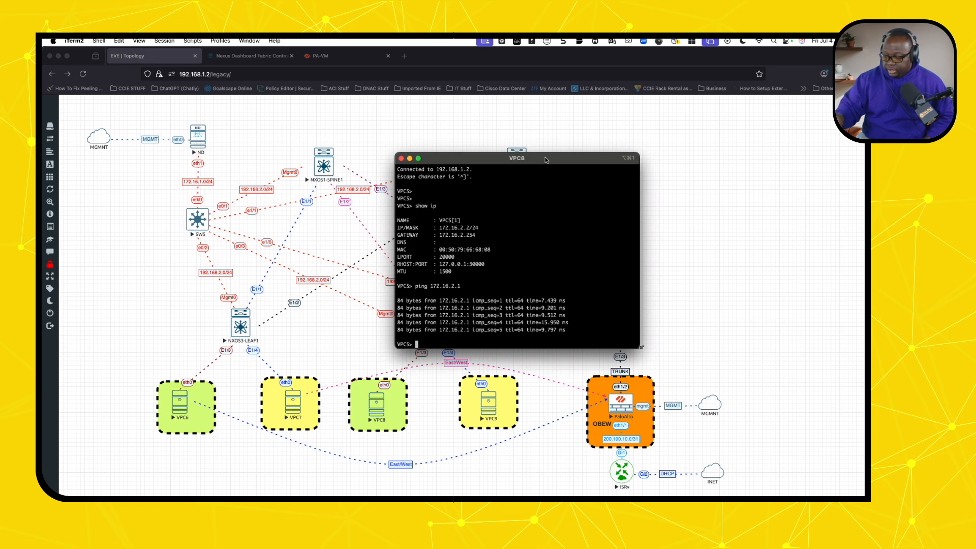
pyautogui.press('Up')
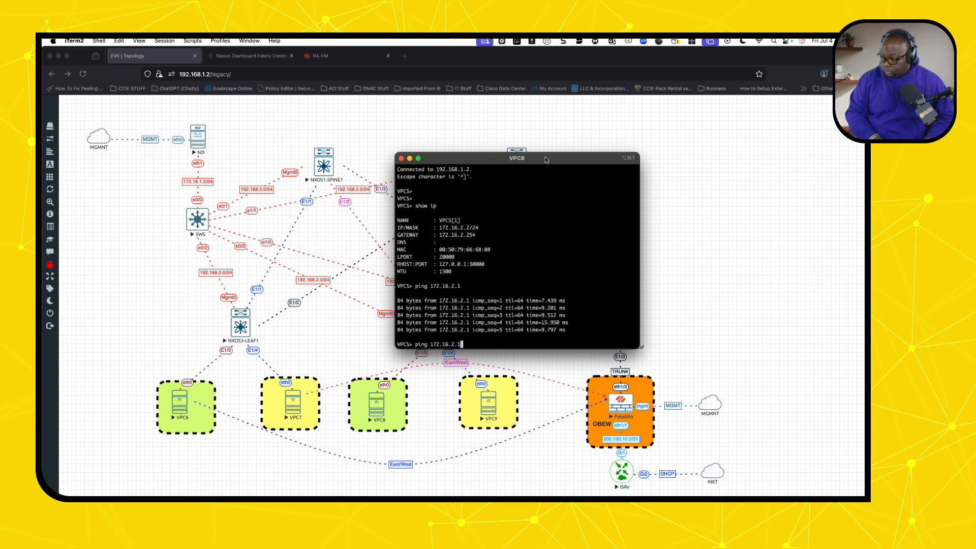
pyautogui.press('BackSpace')
pyautogui.press('BackSpace')
pyautogui.press('BackSpace')
pyautogui.press('BackSpace')
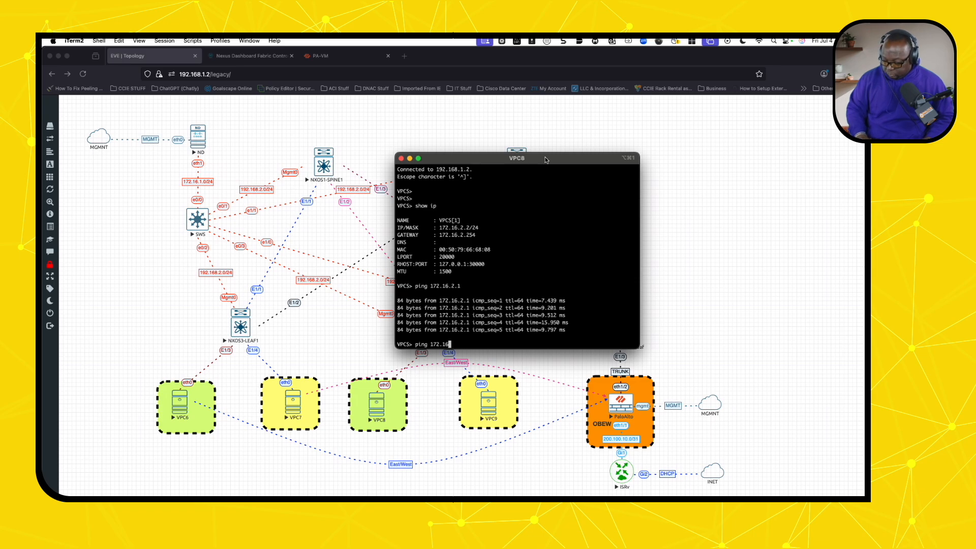
pyautogui.write('.3')
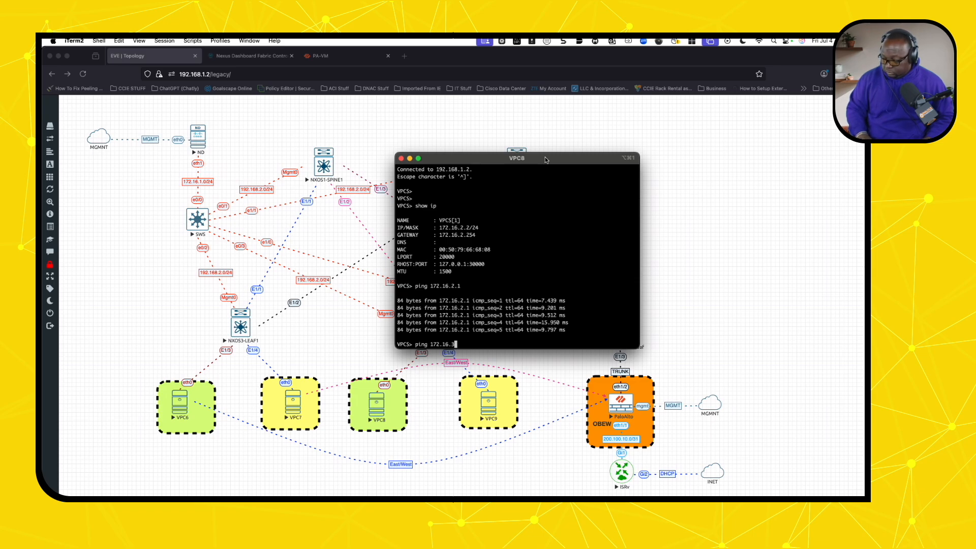
pyautogui.write('.1')
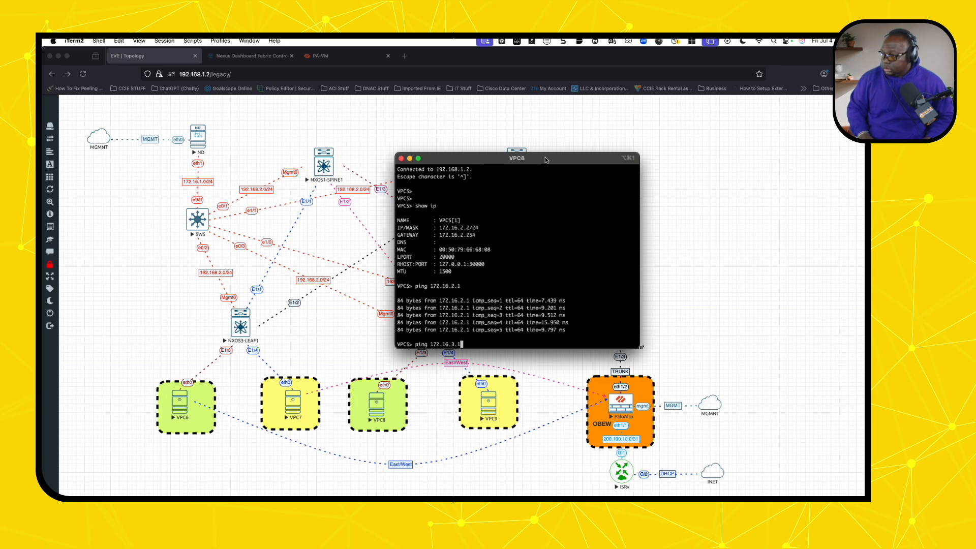
pyautogui.press('Return')
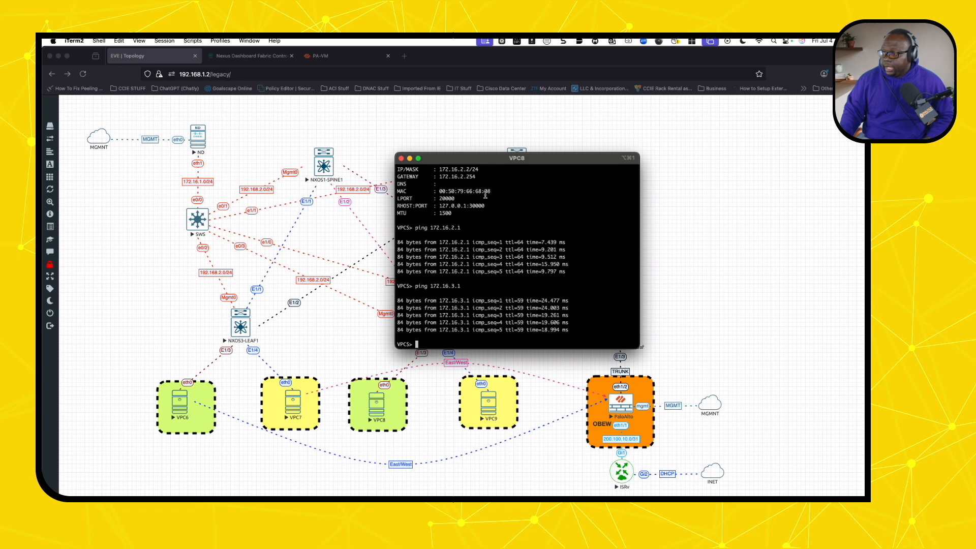
# - Check the PA-VM traffic logs and live sessions in the Session Browser
pyautogui.click(340, 57)
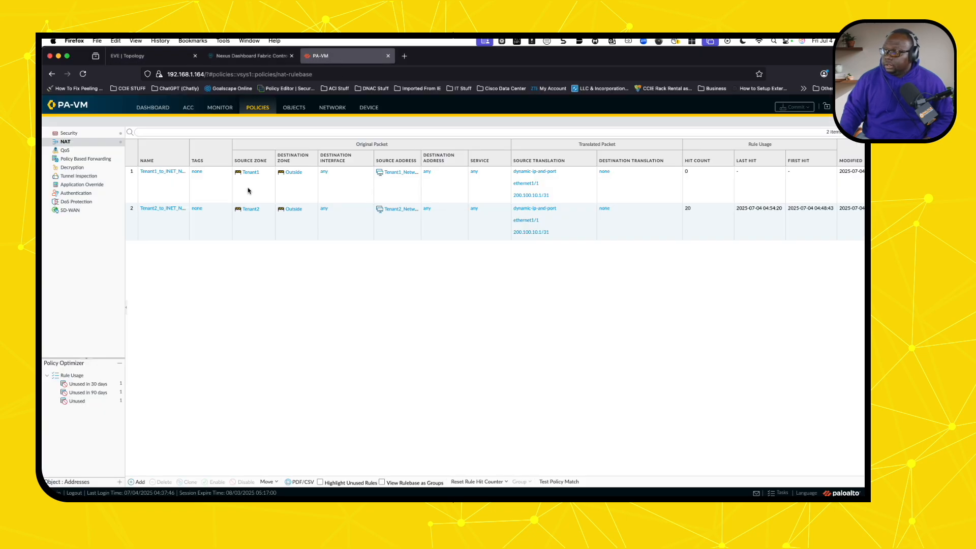
pyautogui.click(222, 109)
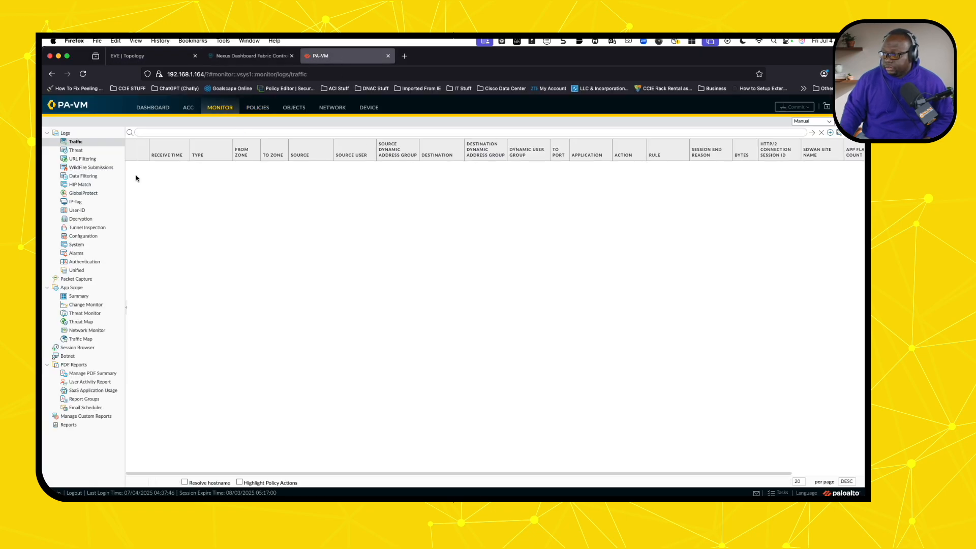
pyautogui.click(78, 348)
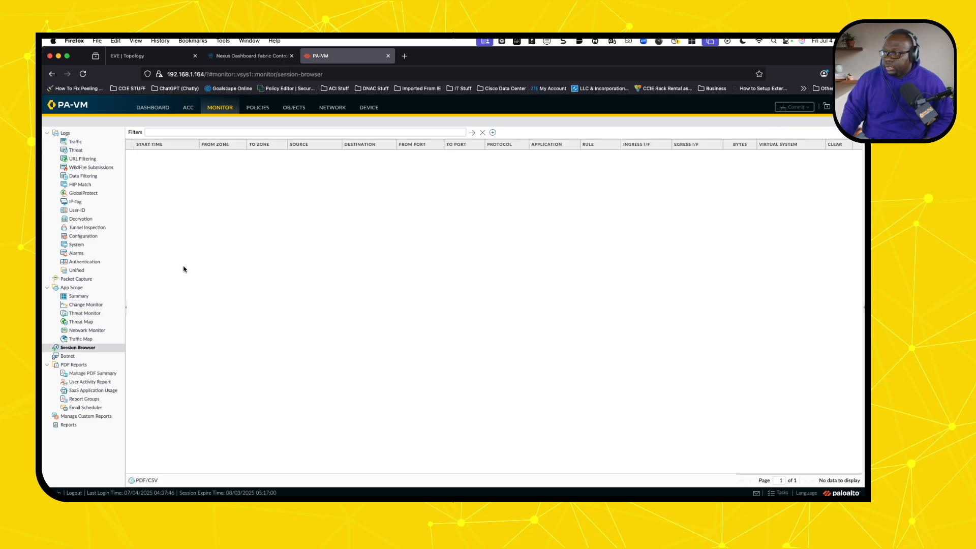
# - Show Security policy rules at the Hit Count column and refresh, showing 20 inter-tenant hits
pyautogui.click(265, 112)
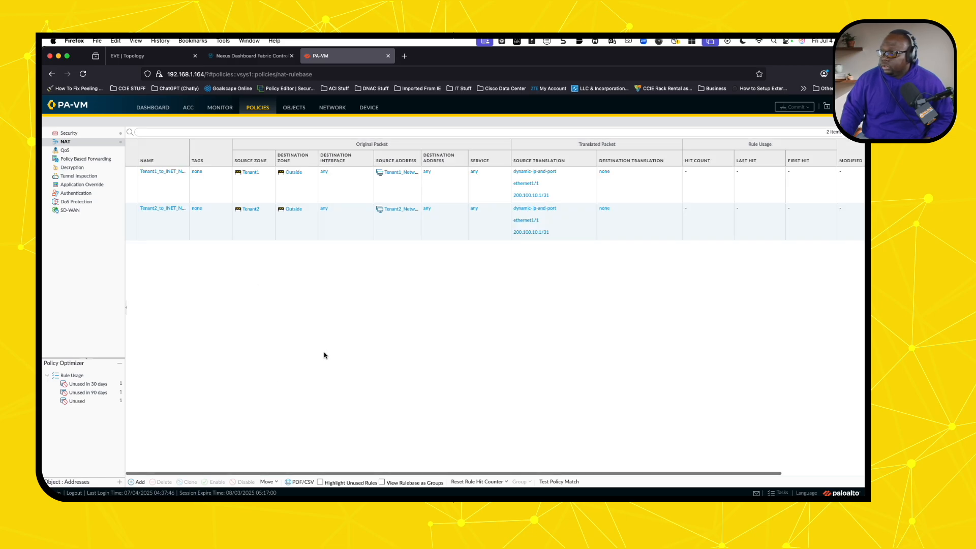
pyautogui.click(83, 133)
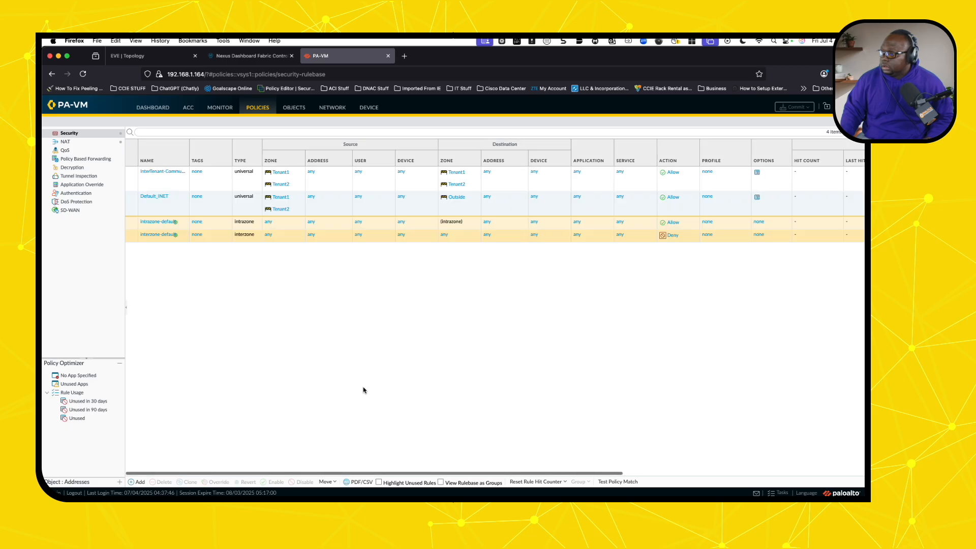
pyautogui.hscroll(5, 363, 390)
pyautogui.hscroll(5, 363, 390)
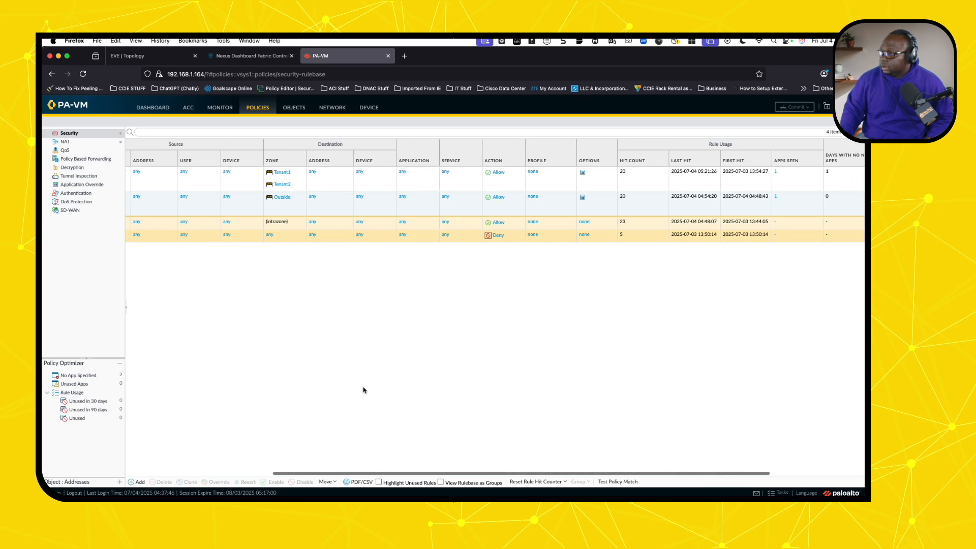
pyautogui.hscroll(1, 363, 390)
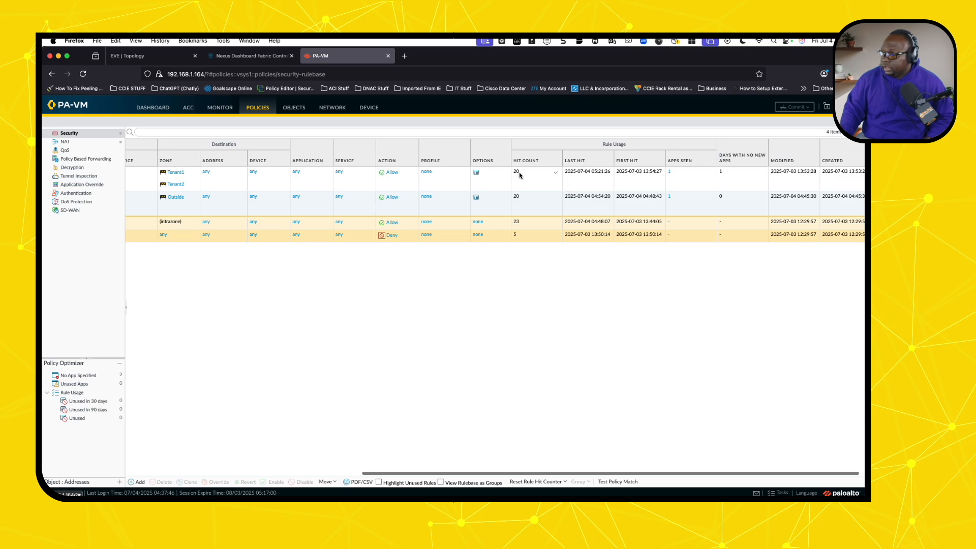
pyautogui.click(846, 122)
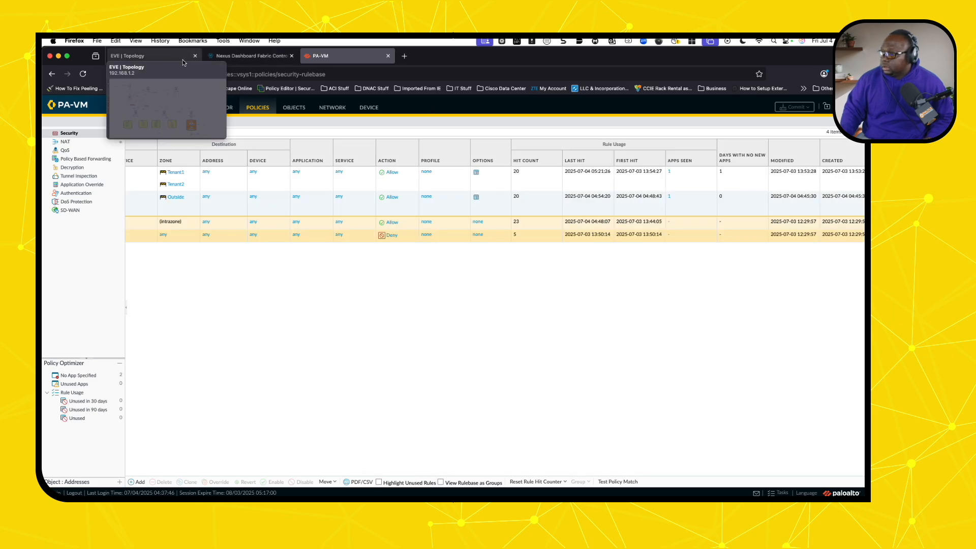
pyautogui.click(167, 57)
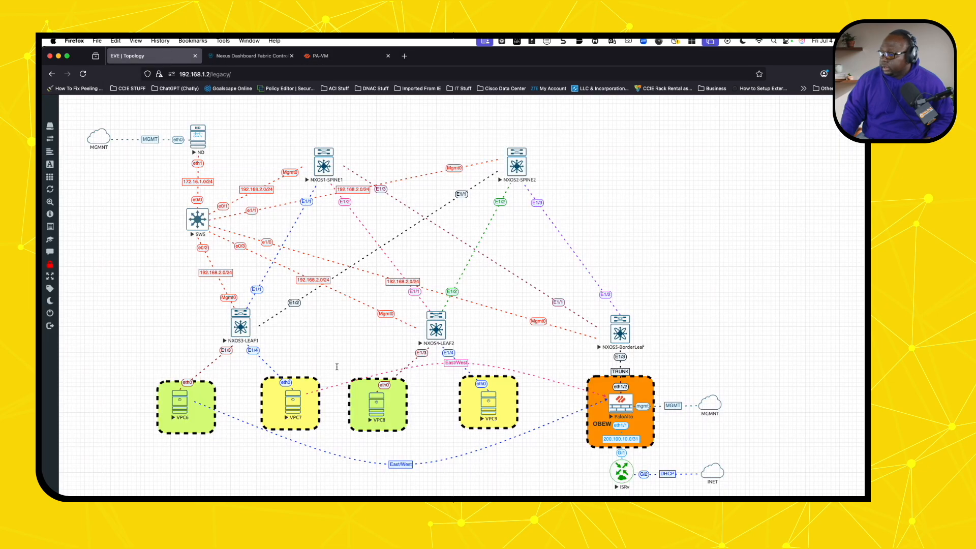
# - Reopen VPC8's console, close the extra telnet session, and rerun the ping to 172.16.3.1
pyautogui.click(379, 402)
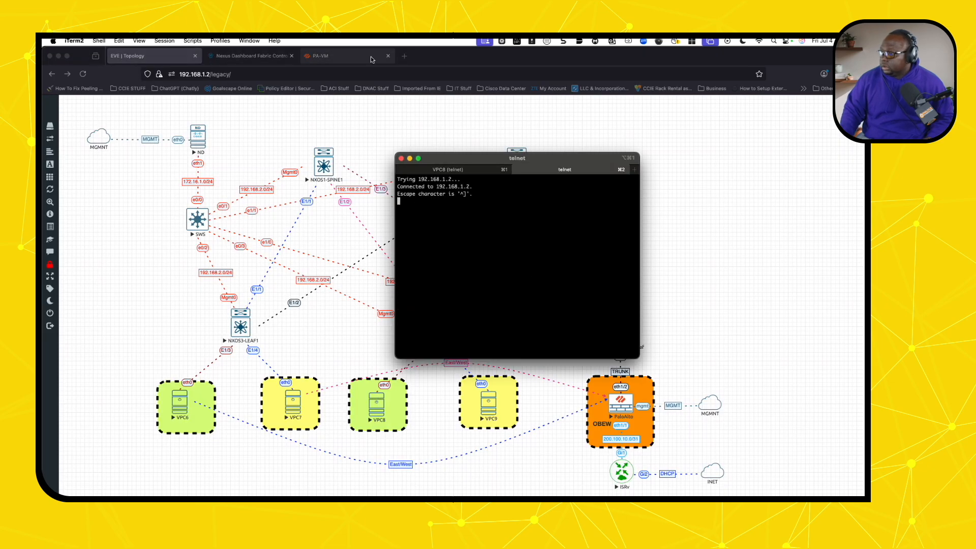
pyautogui.moveTo(468, 159); pyautogui.dragTo(0, 117)
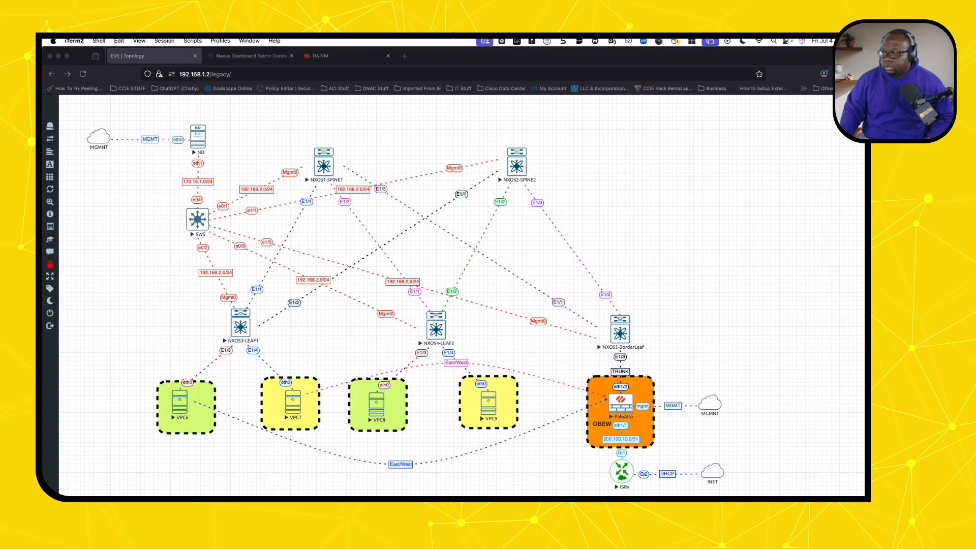
pyautogui.click(351, 59)
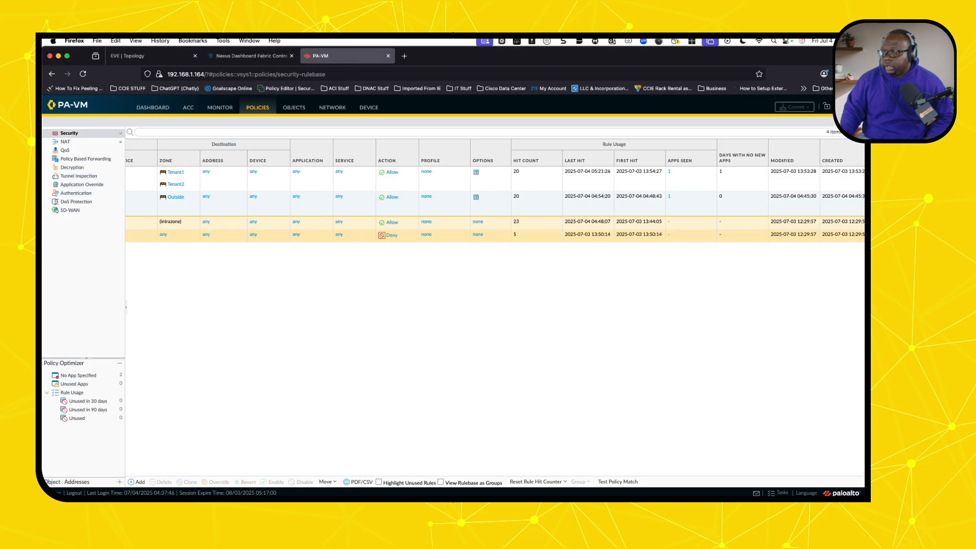
pyautogui.moveTo(0, 335); pyautogui.dragTo(483, 234)
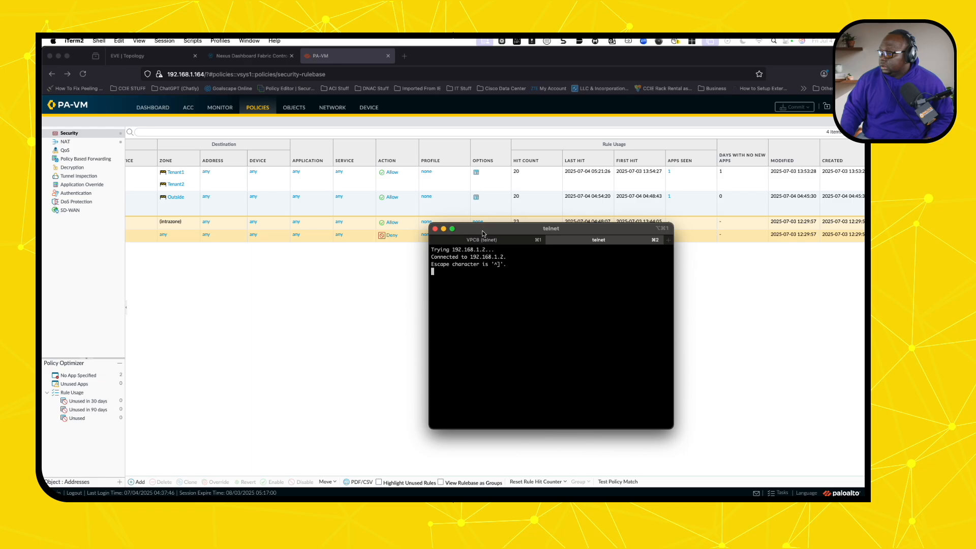
pyautogui.click(551, 239)
pyautogui.press('Up')
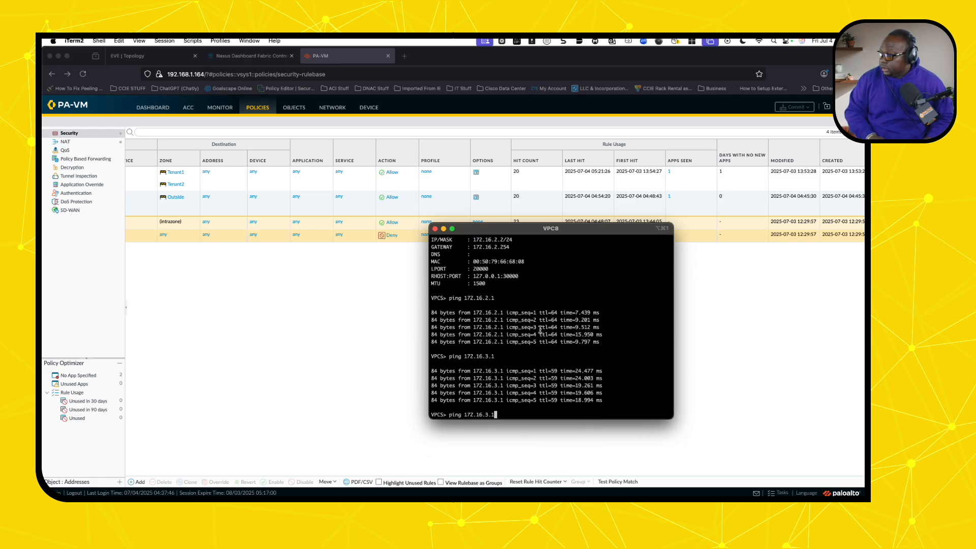
pyautogui.press('Return')
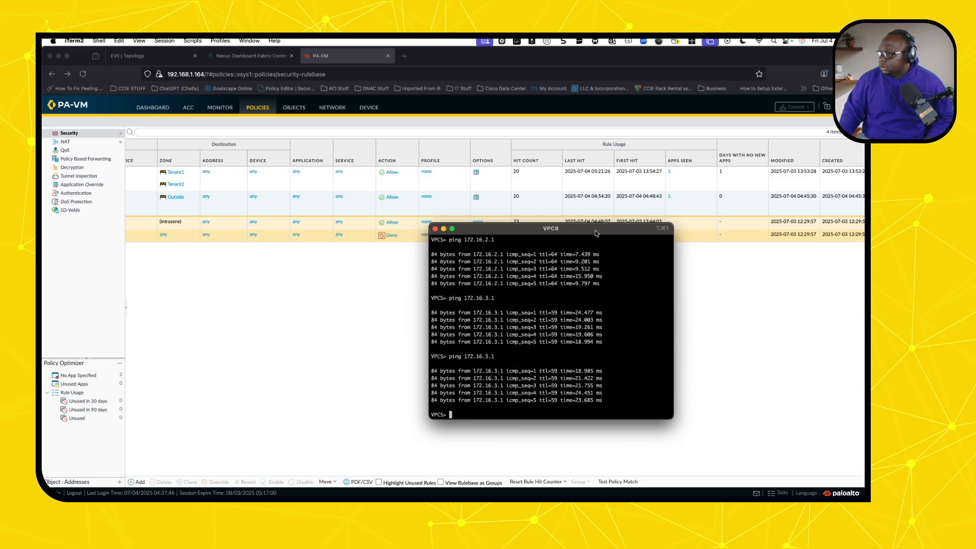
# - Refresh the PA-VM Security rules to see the inter-tenant rule reach 25 hits
pyautogui.moveTo(595, 235); pyautogui.dragTo(43, 216)
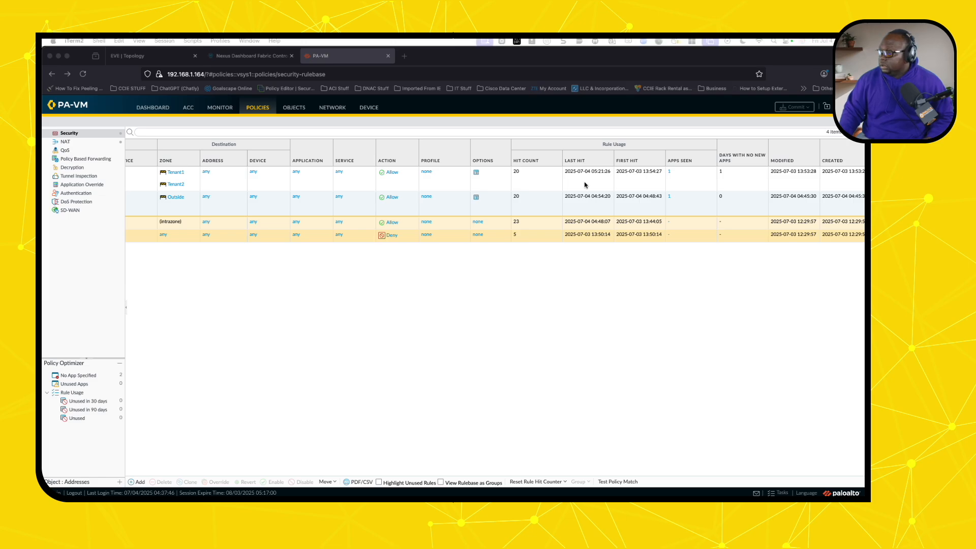
pyautogui.click(846, 121)
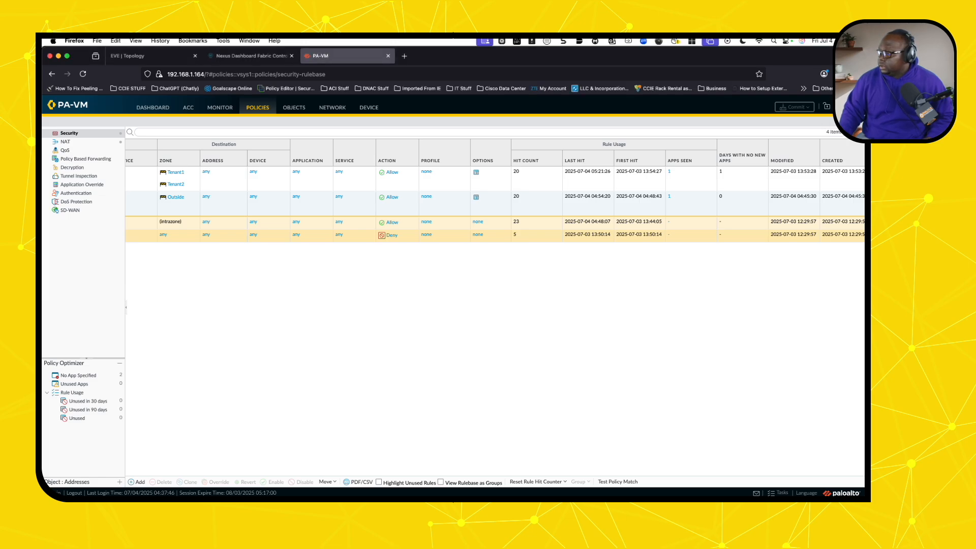
pyautogui.click(846, 122)
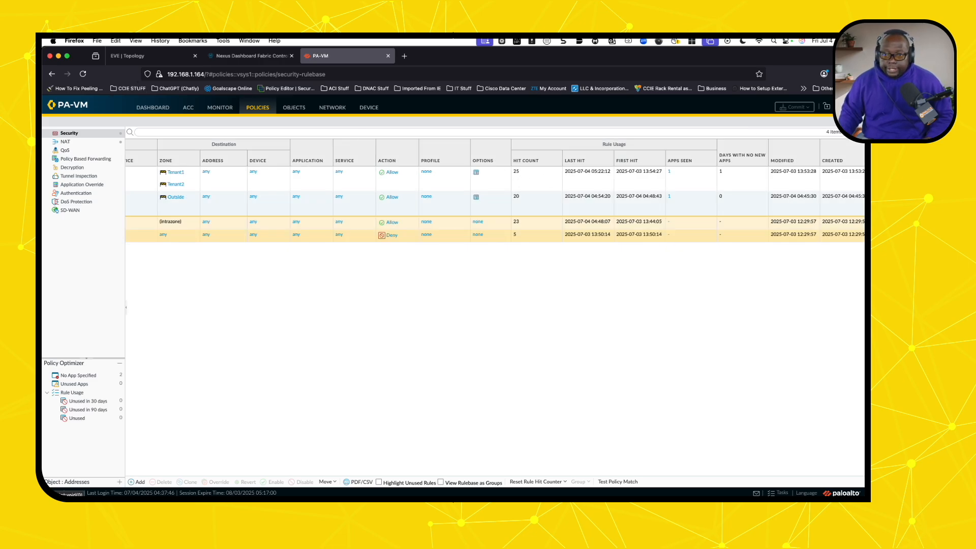
pyautogui.moveTo(219, 228); pyautogui.dragTo(520, 246)
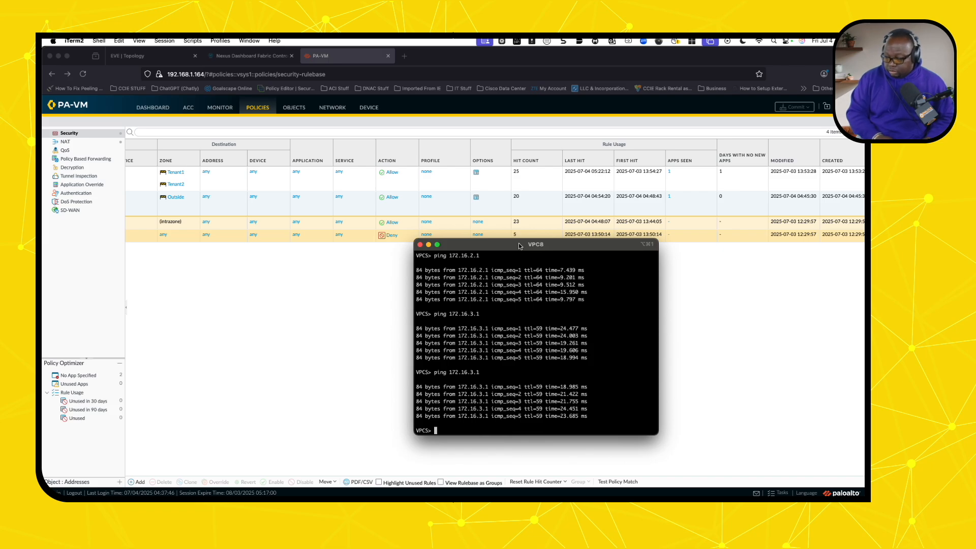
# - Ping 1.1.1.1 from VPC8 and check the internet rule's hit count reach 25
pyautogui.write('ping ')
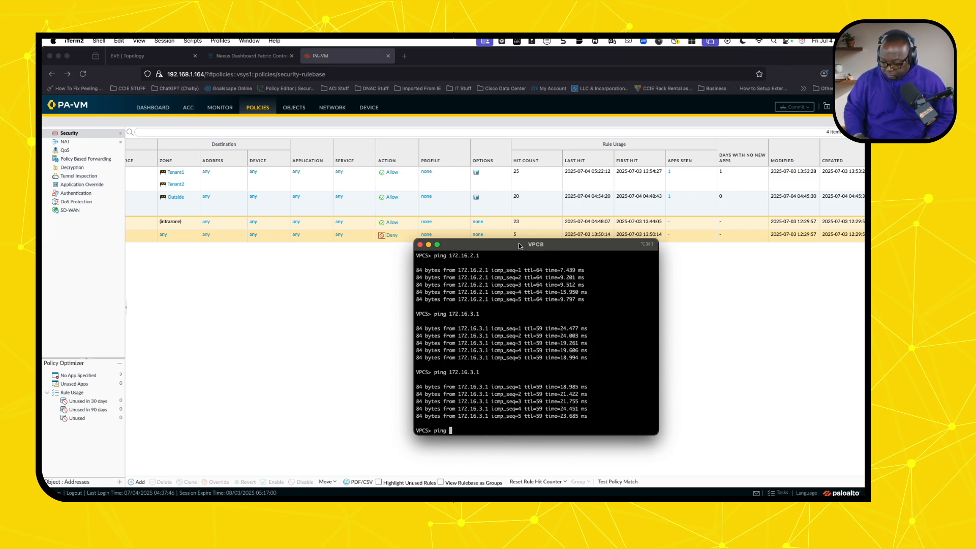
pyautogui.write('1.1.1.')
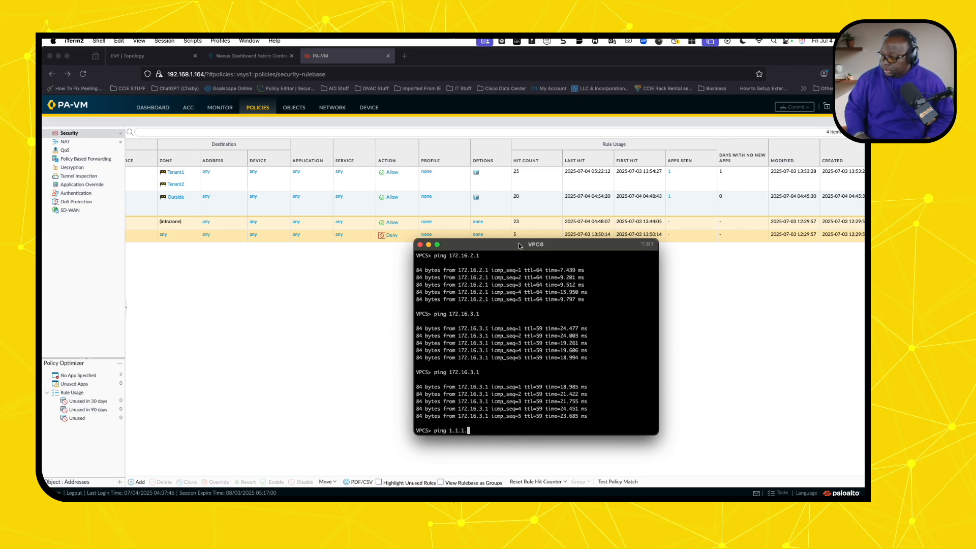
pyautogui.write('1')
pyautogui.press('Return')
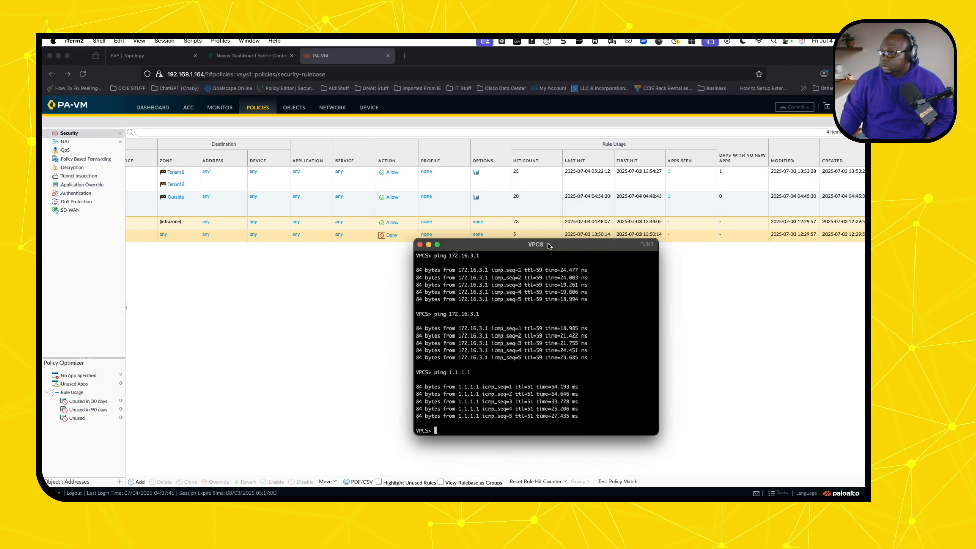
pyautogui.moveTo(549, 245); pyautogui.dragTo(43, 213)
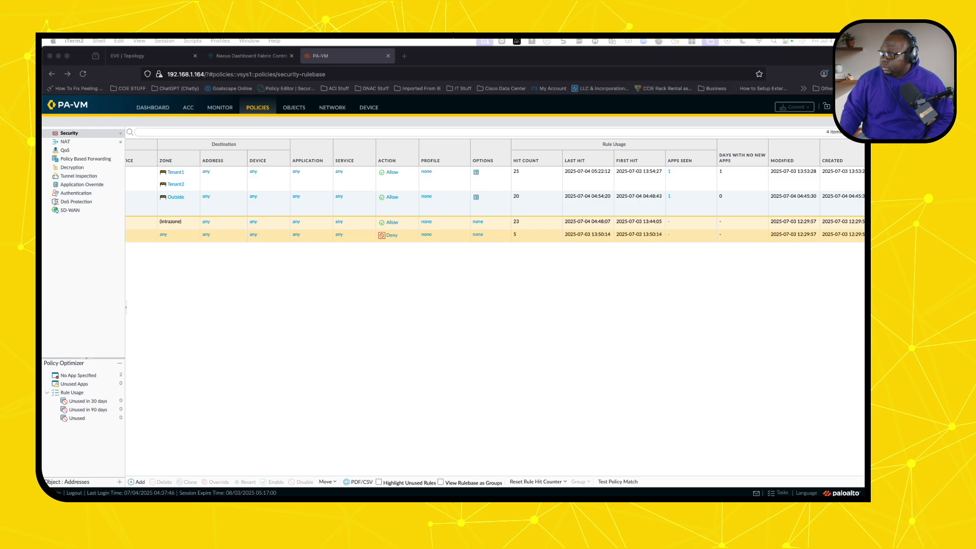
pyautogui.press('super+Tab')
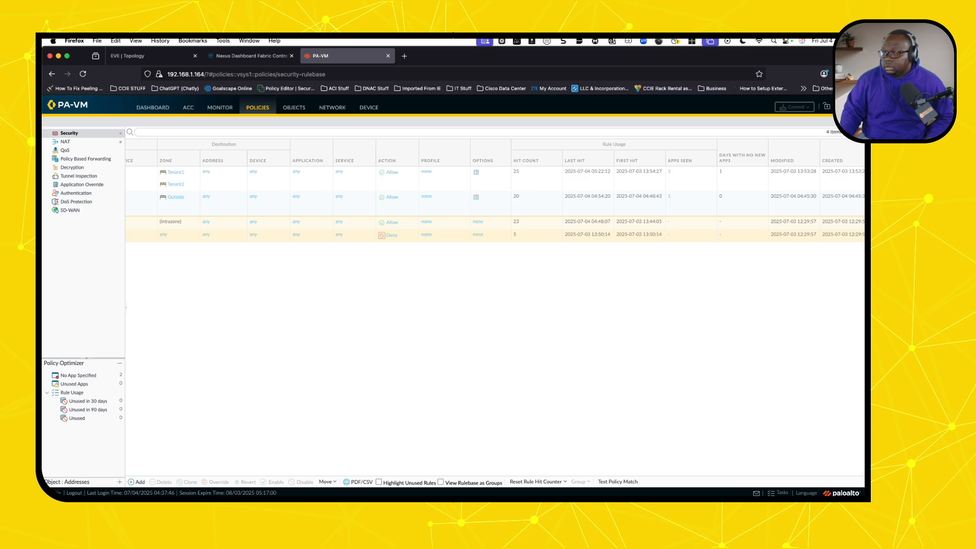
# - Close the VPC8 console window and return to the EVE topology
pyautogui.moveTo(46, 376); pyautogui.dragTo(406, 272)
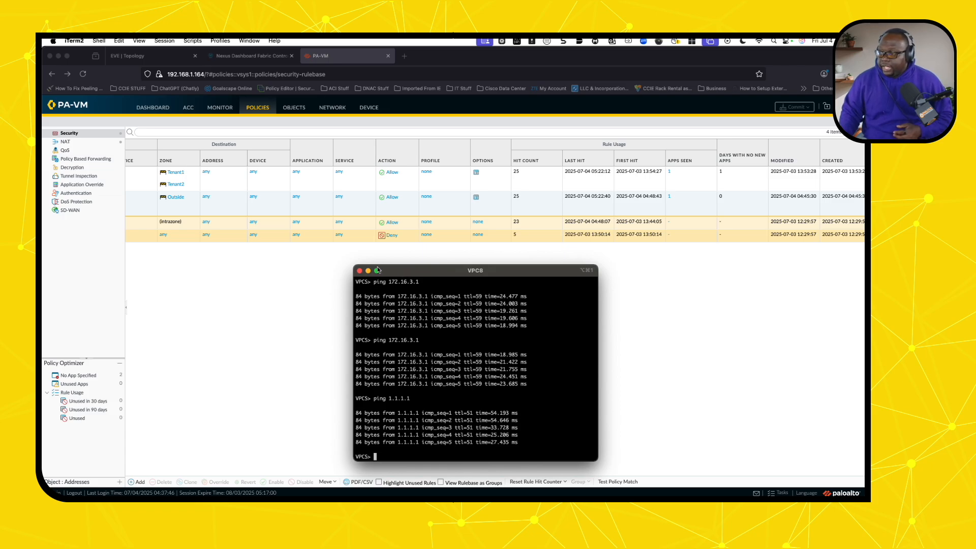
pyautogui.click(360, 271)
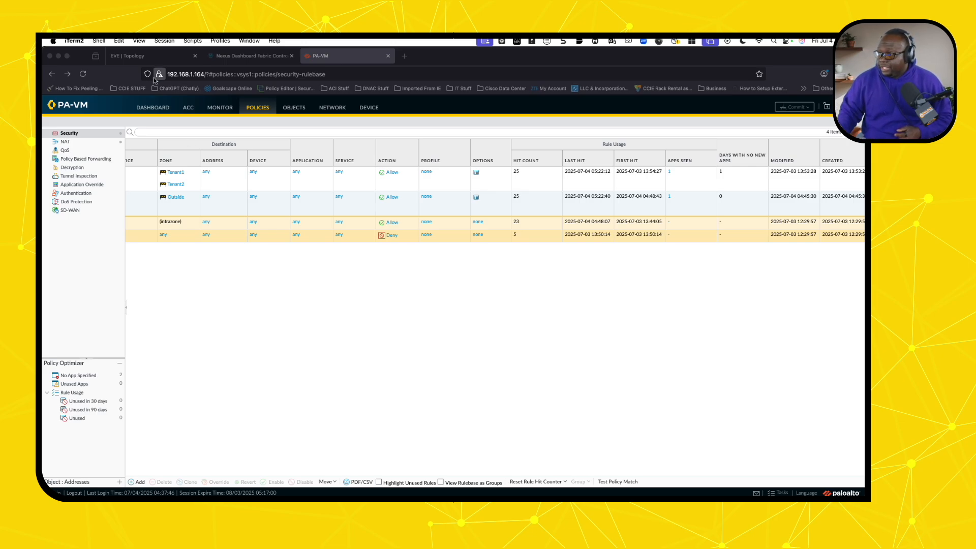
pyautogui.click(150, 60)
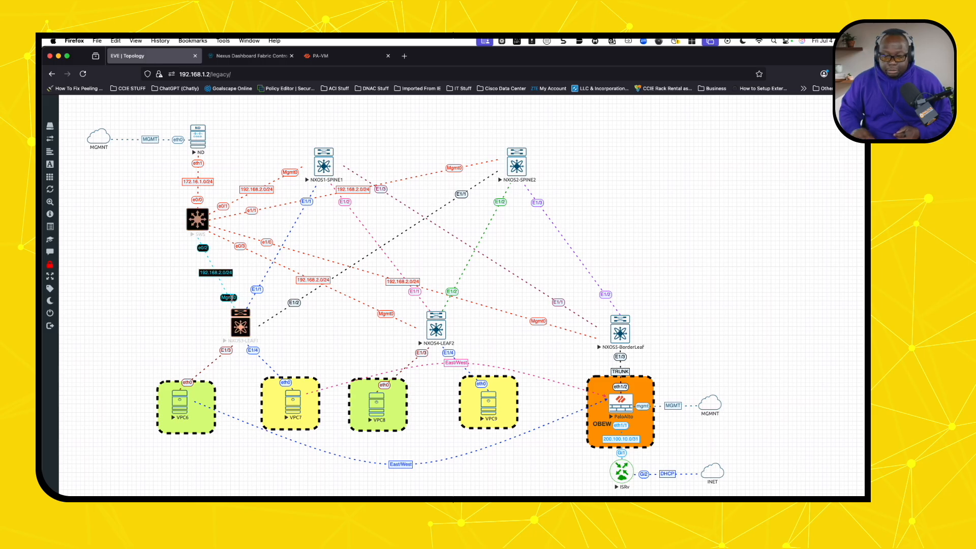